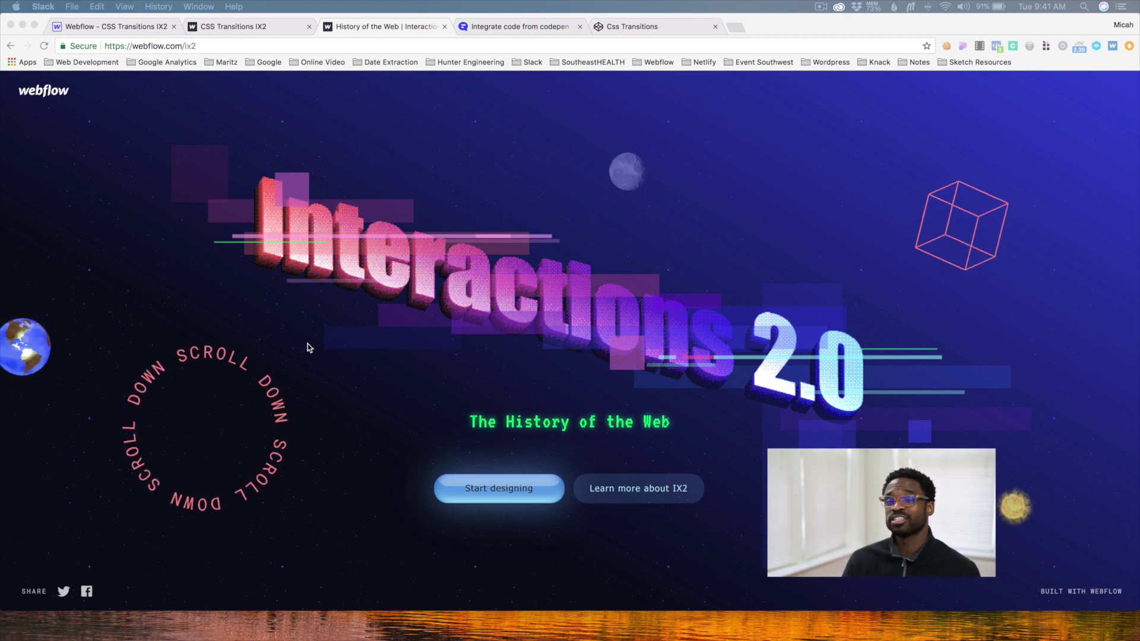
Browse Webflow's Interactions 2.0 History of the Web page from its hero down to the 2017 Interactions 2.0 section, examining the scroll animations
{"action": "scroll", "coordinate": [307, 347], "scroll_direction": "down", "scroll_amount": 4}
{"action": "scroll", "coordinate": [308, 347], "scroll_direction": "down", "scroll_amount": 5}
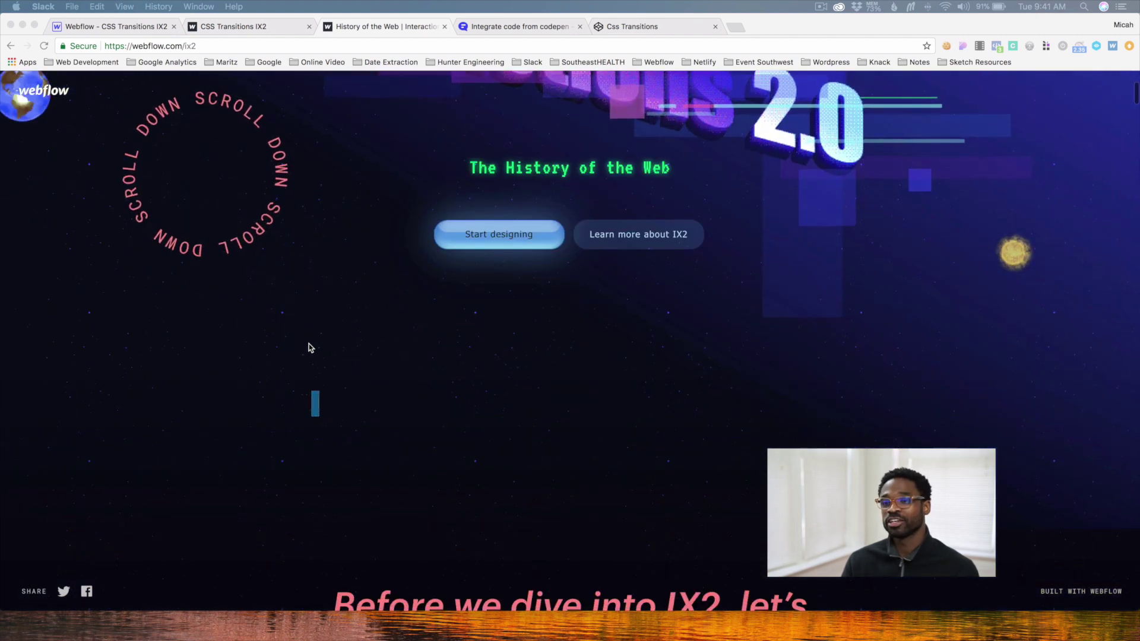
{"action": "scroll", "coordinate": [309, 347], "scroll_direction": "down", "scroll_amount": 6}
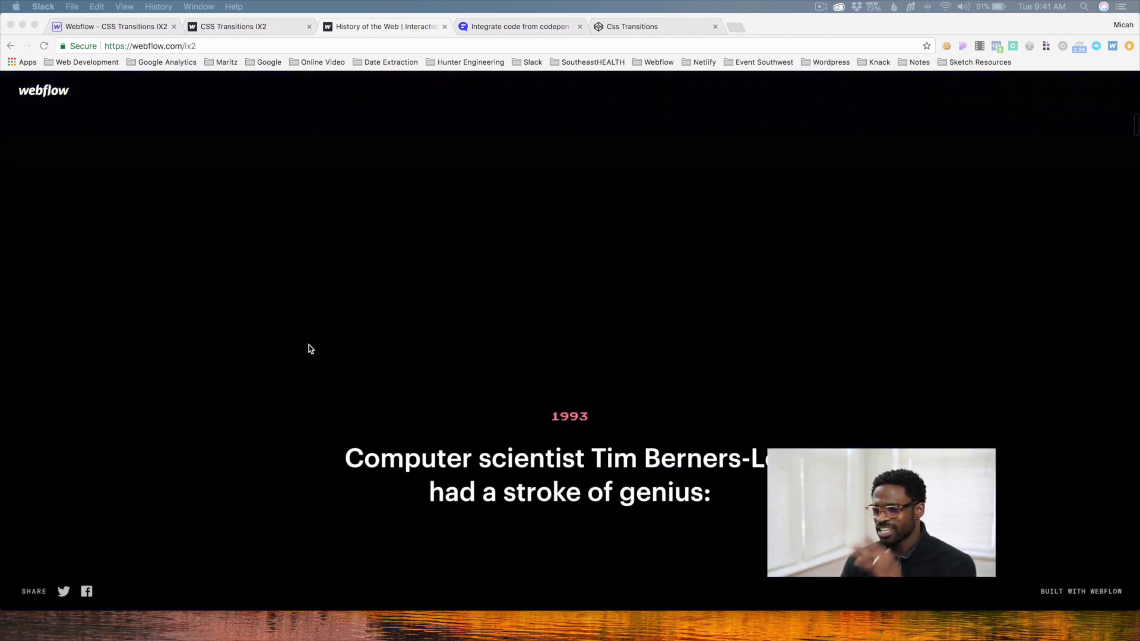
{"action": "scroll", "coordinate": [312, 349], "scroll_direction": "down", "scroll_amount": 8}
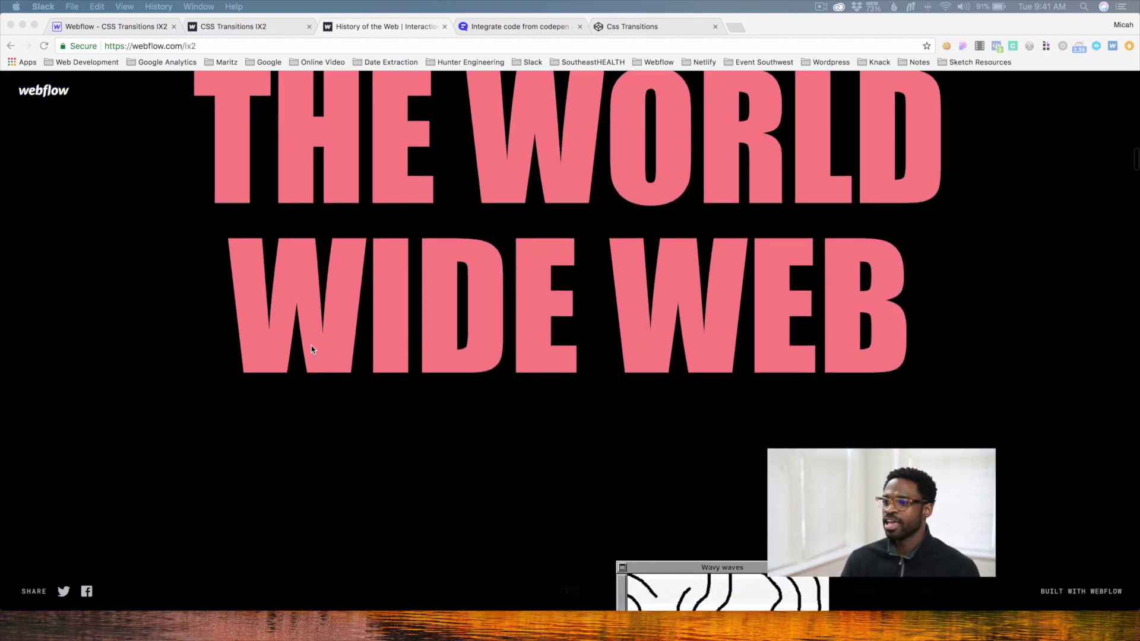
{"action": "scroll", "coordinate": [311, 347], "scroll_direction": "down", "scroll_amount": 10}
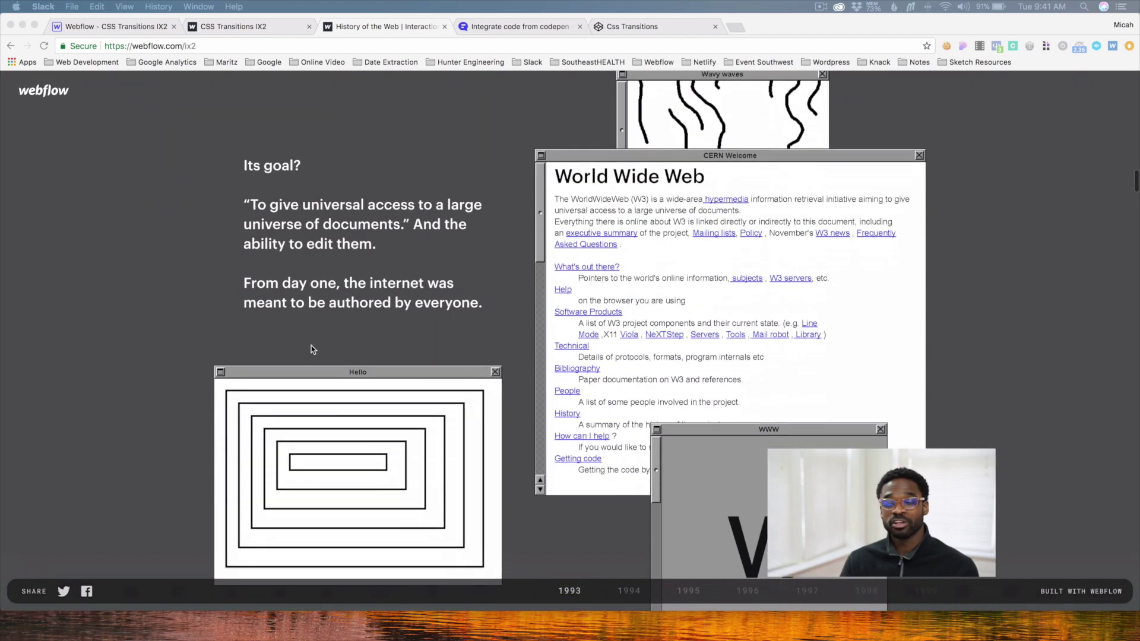
{"action": "scroll", "coordinate": [311, 349], "scroll_direction": "down", "scroll_amount": 10}
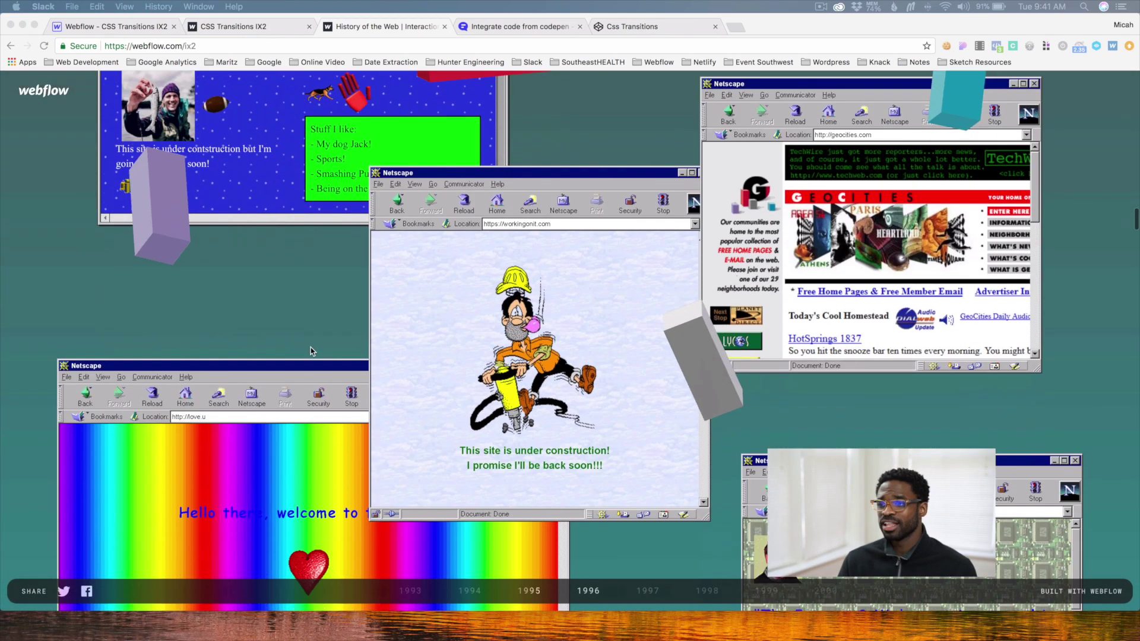
{"action": "scroll", "coordinate": [311, 351], "scroll_direction": "down", "scroll_amount": 10}
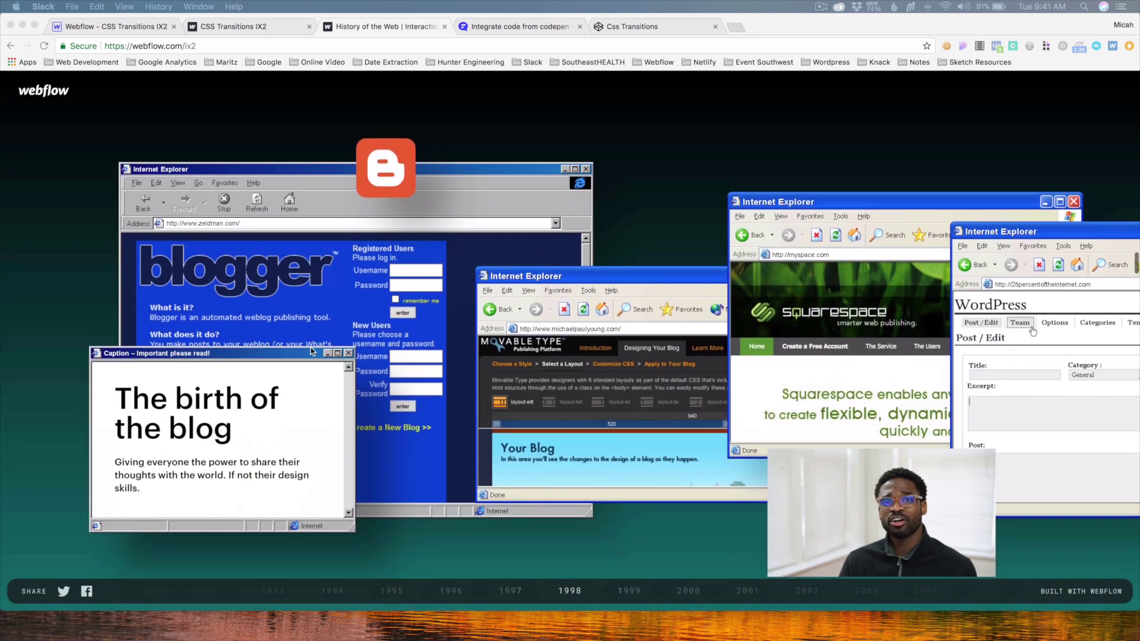
{"action": "scroll", "coordinate": [311, 350], "scroll_direction": "down", "scroll_amount": 10}
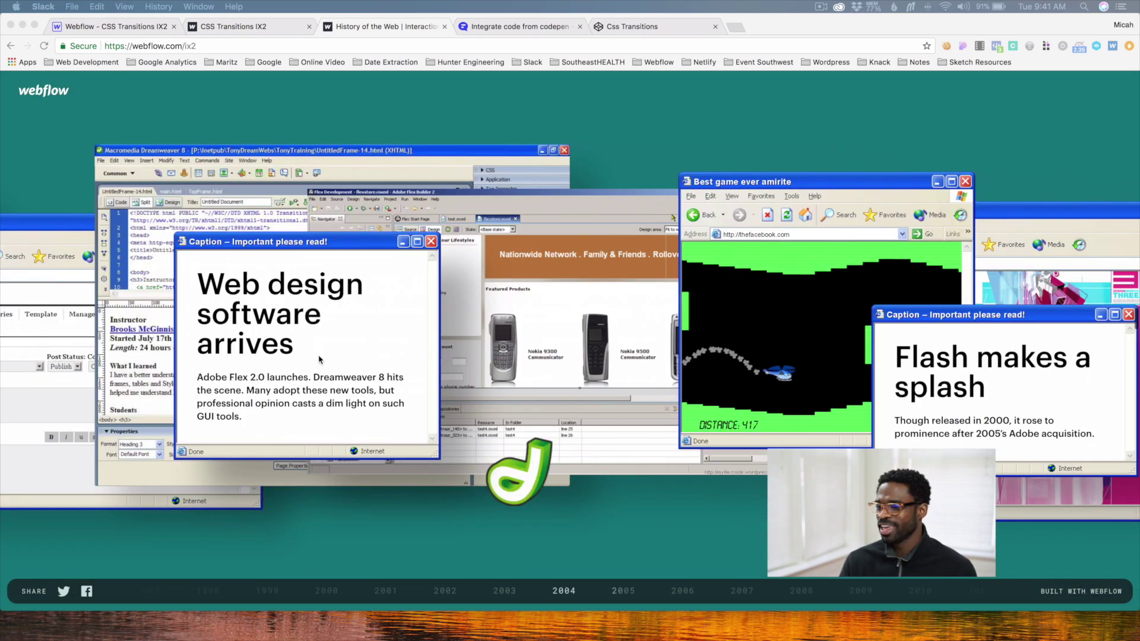
{"action": "scroll", "coordinate": [572, 586], "scroll_direction": "down", "scroll_amount": 10}
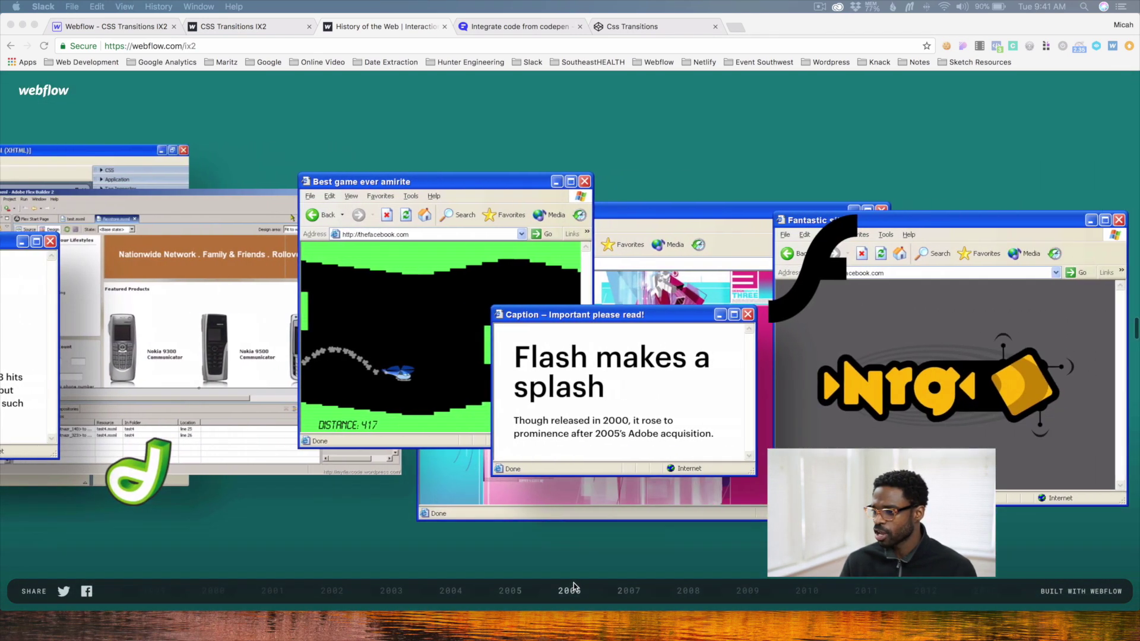
{"action": "scroll", "coordinate": [573, 583], "scroll_direction": "down", "scroll_amount": 10}
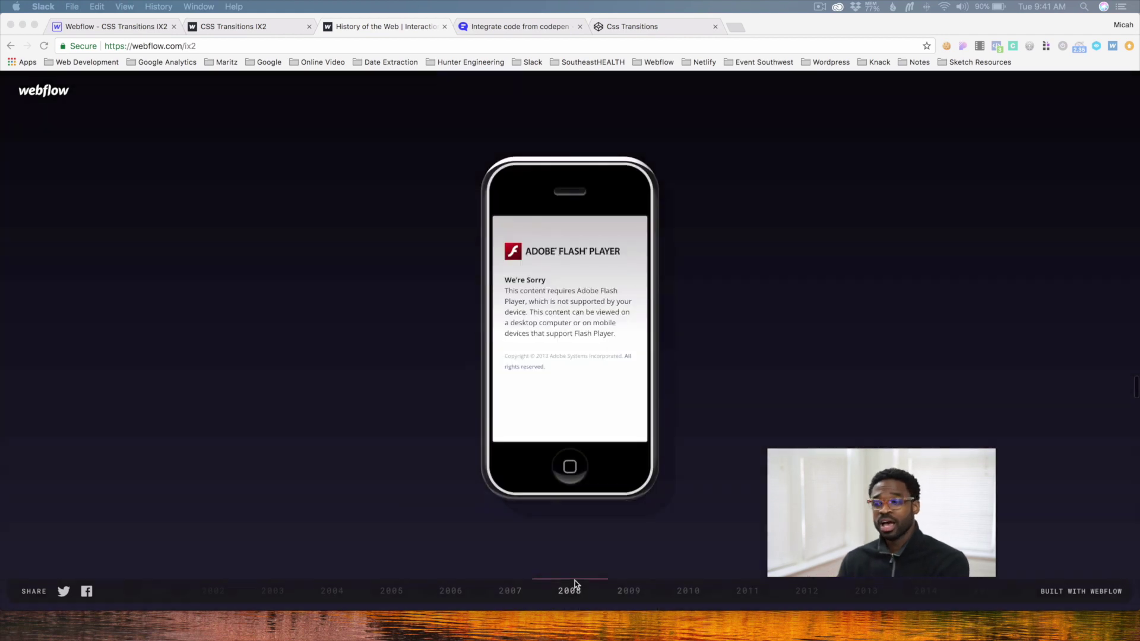
{"action": "scroll", "coordinate": [572, 580], "scroll_direction": "down", "scroll_amount": 10}
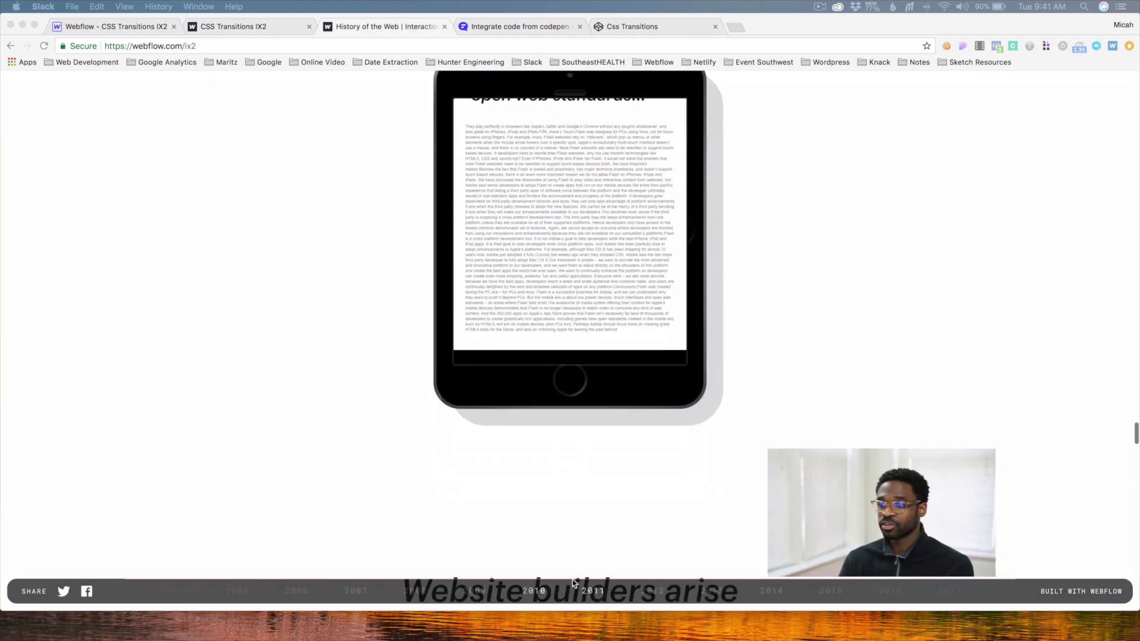
{"action": "scroll", "coordinate": [572, 579], "scroll_direction": "down", "scroll_amount": 10}
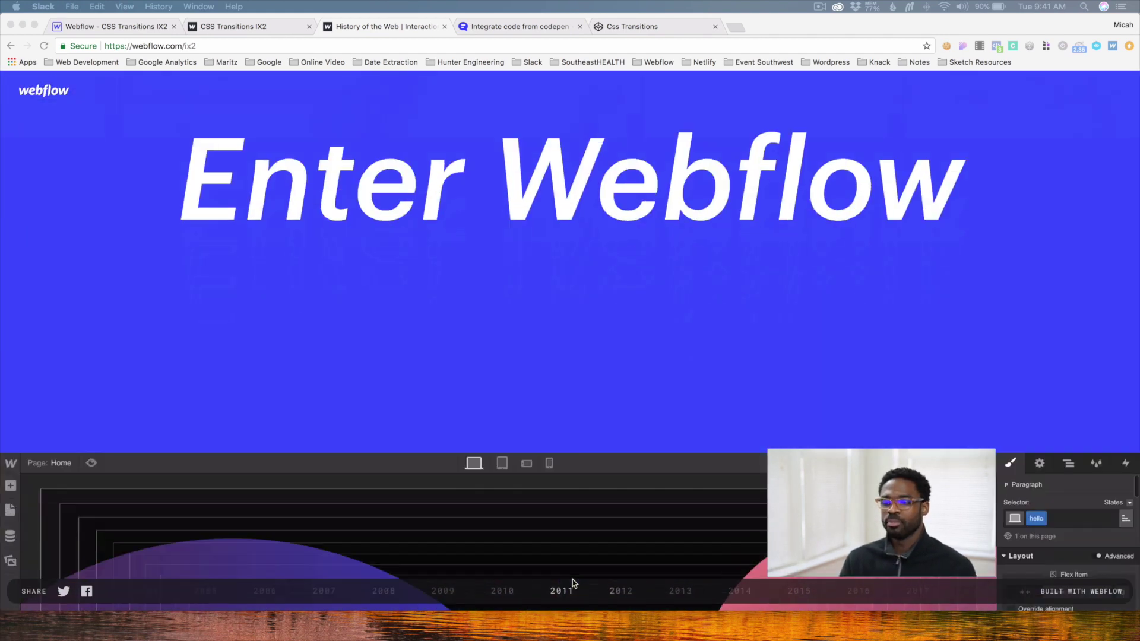
{"action": "scroll", "coordinate": [572, 580], "scroll_direction": "down", "scroll_amount": 5}
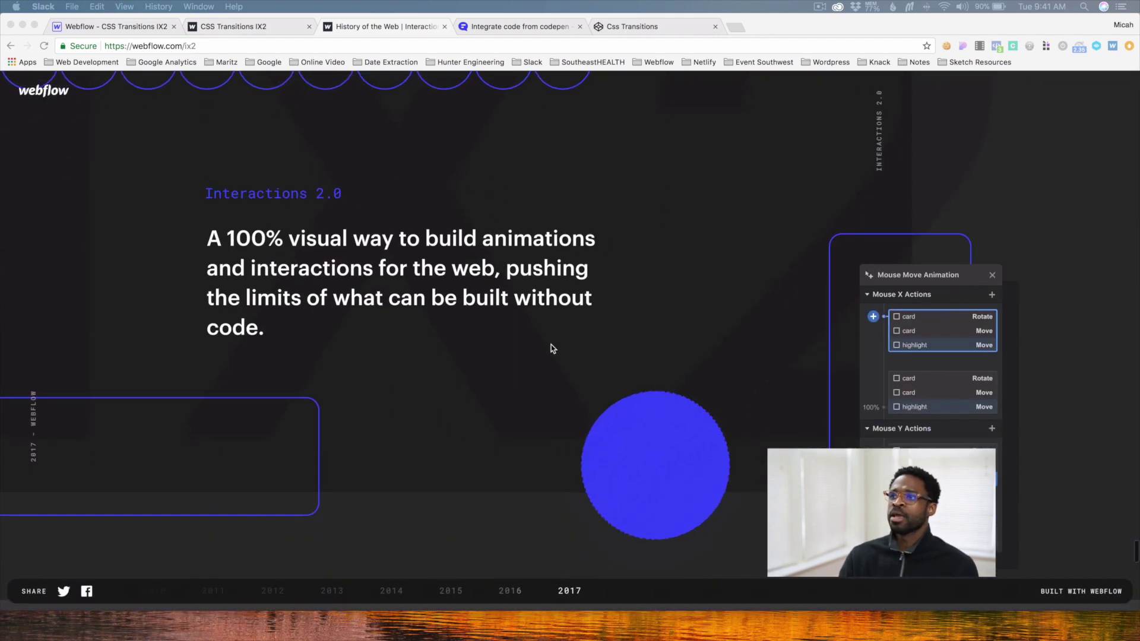
View the forum thread on integrating CodePen code, then play the Css Transitions pen's Read More and Show Images animations twice
{"action": "left_click", "coordinate": [514, 26]}
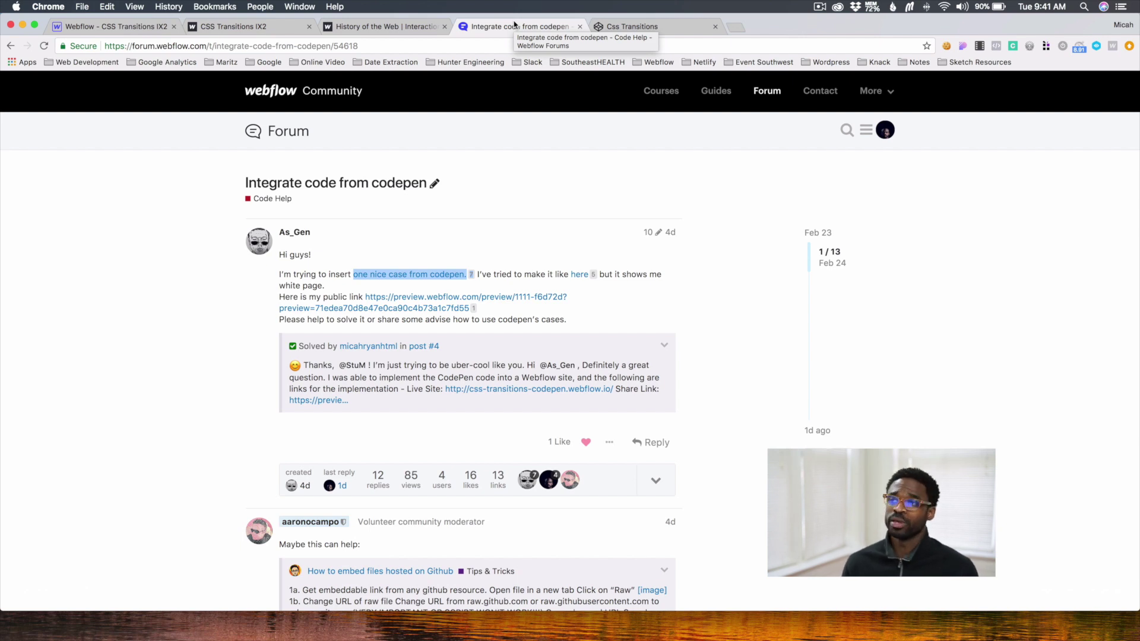
{"action": "left_click", "coordinate": [629, 26]}
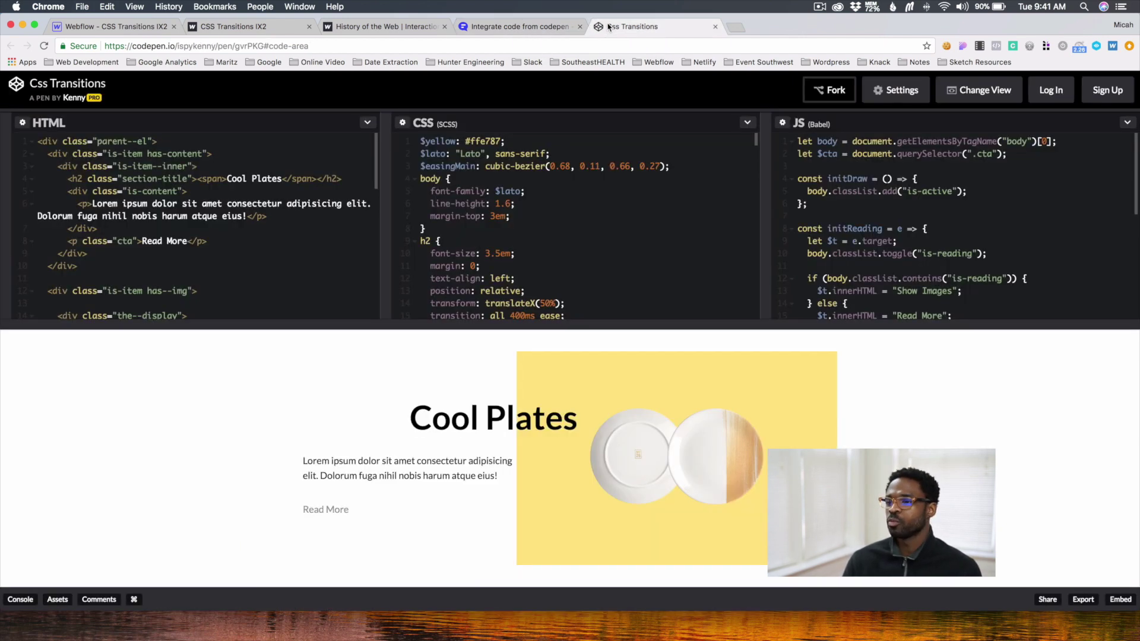
{"action": "left_click", "coordinate": [344, 512]}
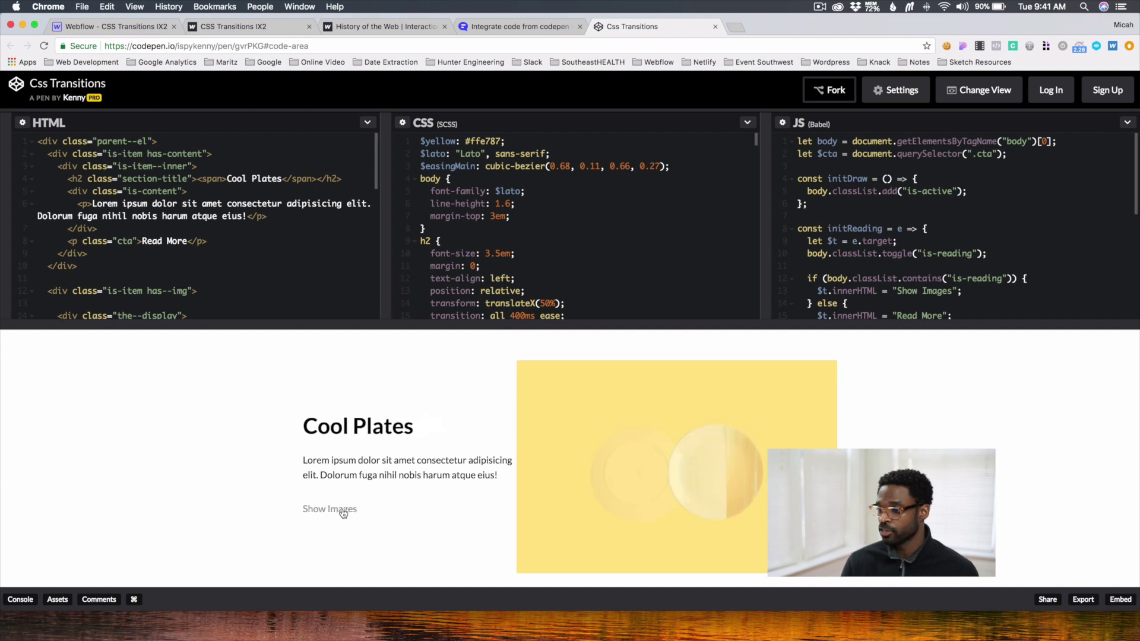
{"action": "left_click", "coordinate": [344, 512]}
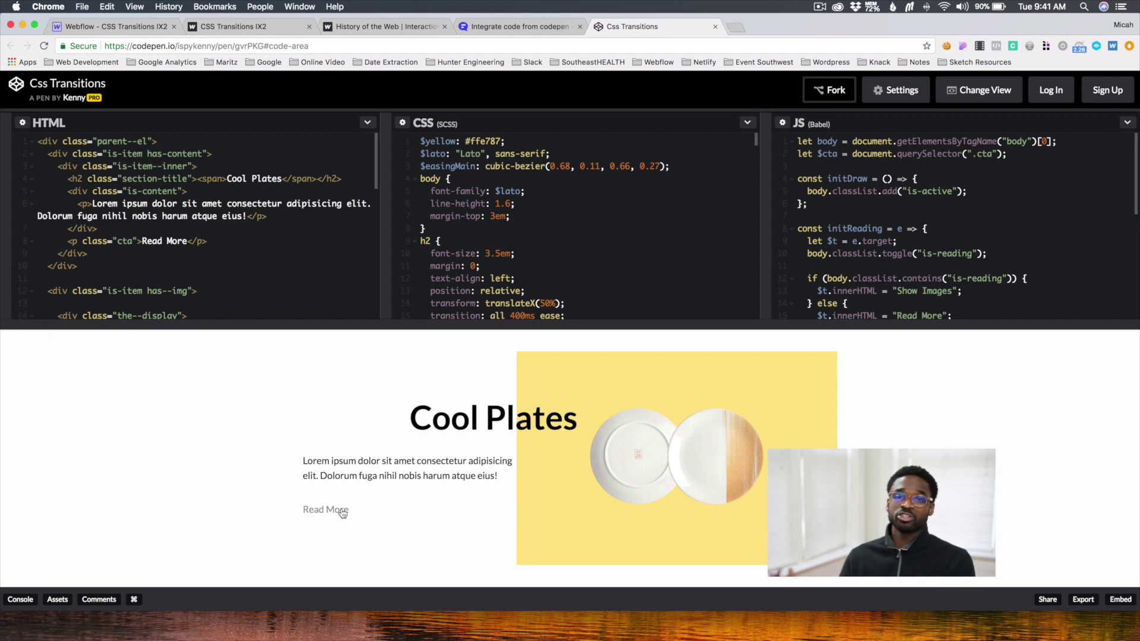
{"action": "left_click", "coordinate": [343, 512]}
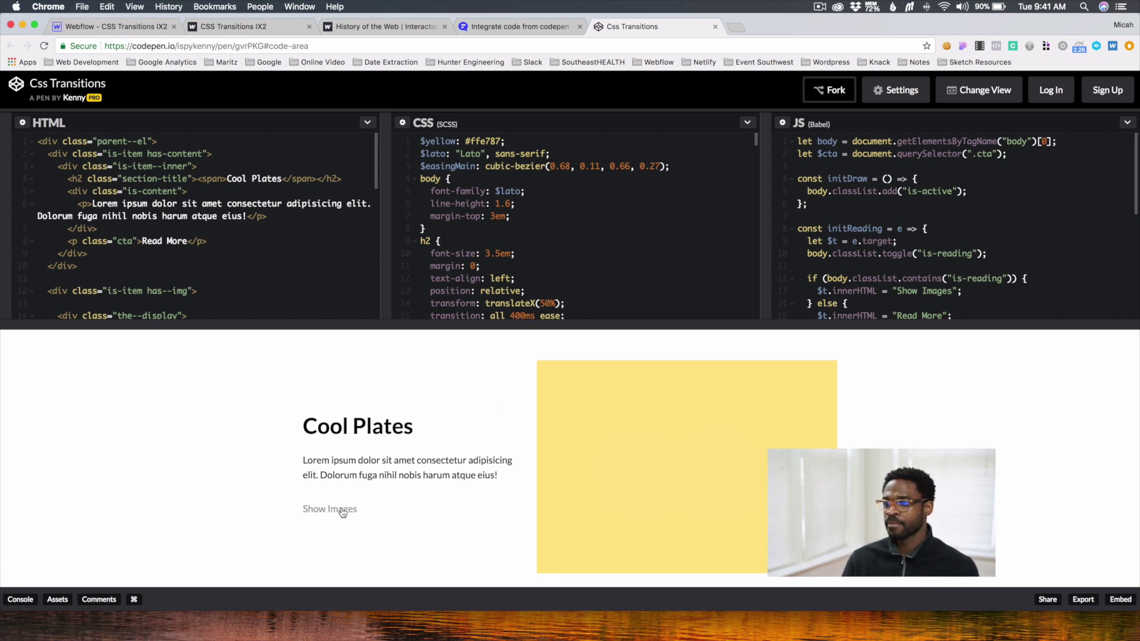
{"action": "left_click", "coordinate": [343, 512]}
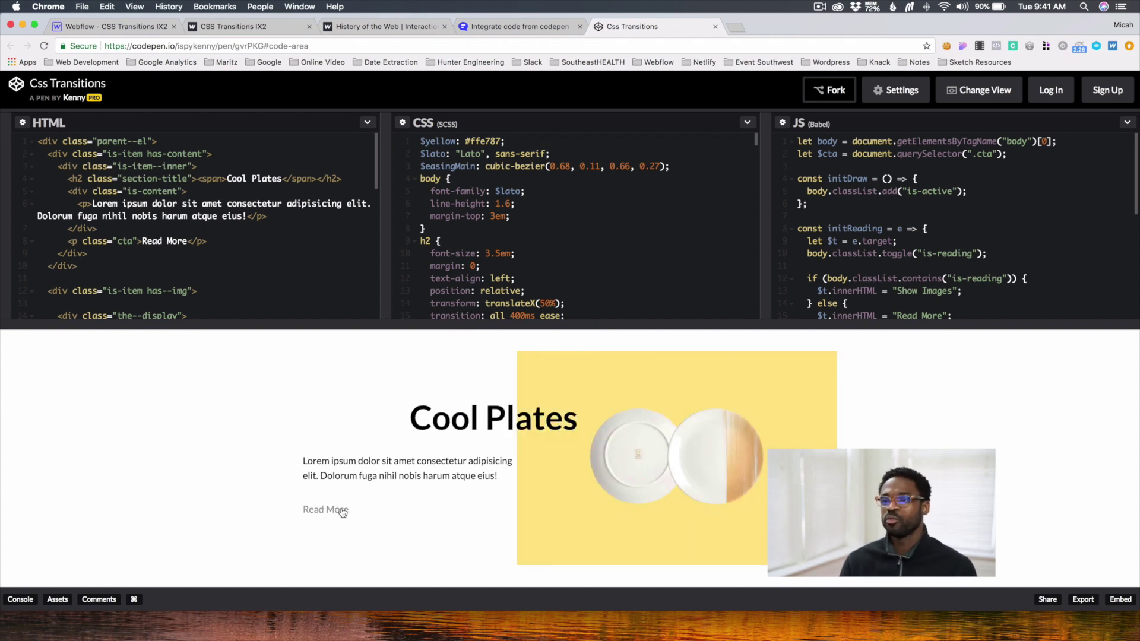
Switch to the CSS Transitions IX2 project in Webflow, exit preview and leave the Show Images Link animation editor
{"action": "left_click", "coordinate": [145, 35]}
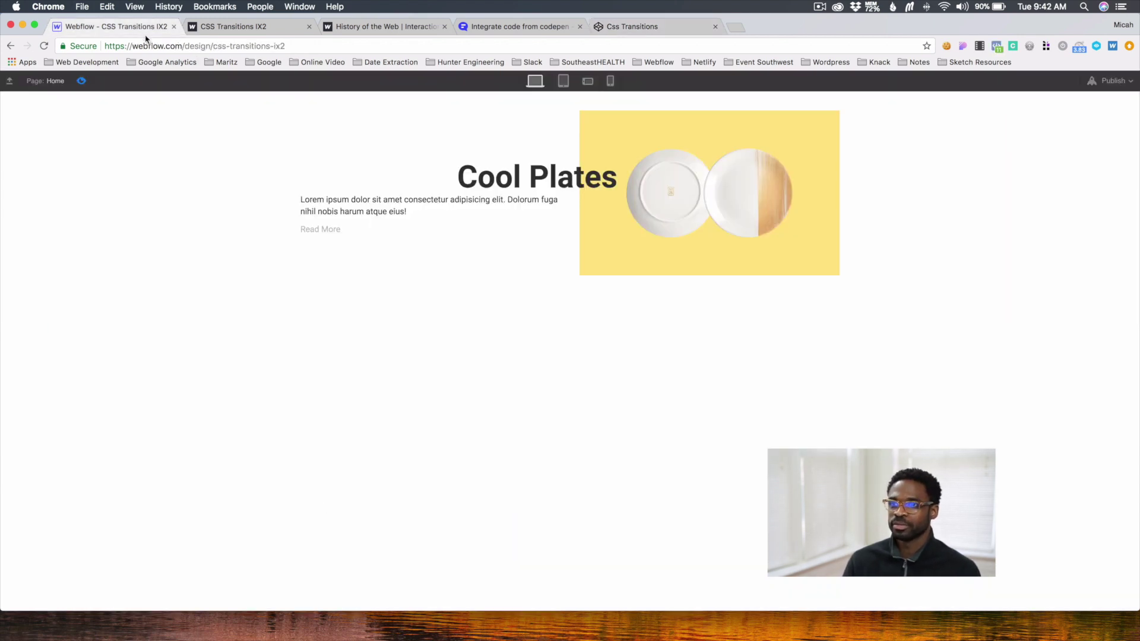
{"action": "left_click", "coordinate": [82, 81]}
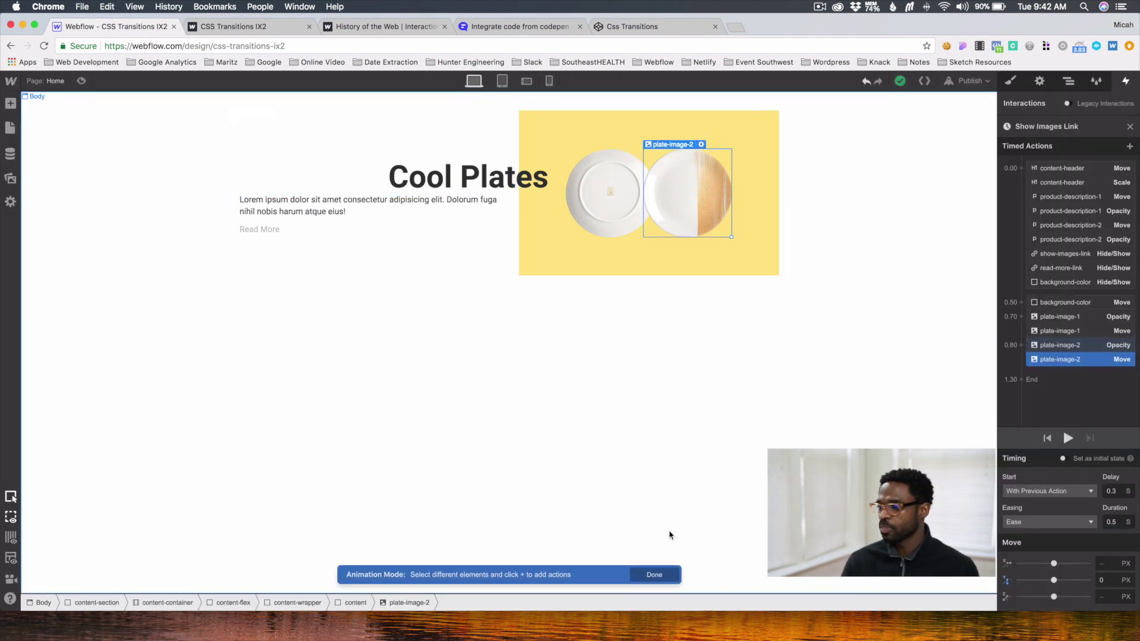
{"action": "left_click", "coordinate": [654, 574]}
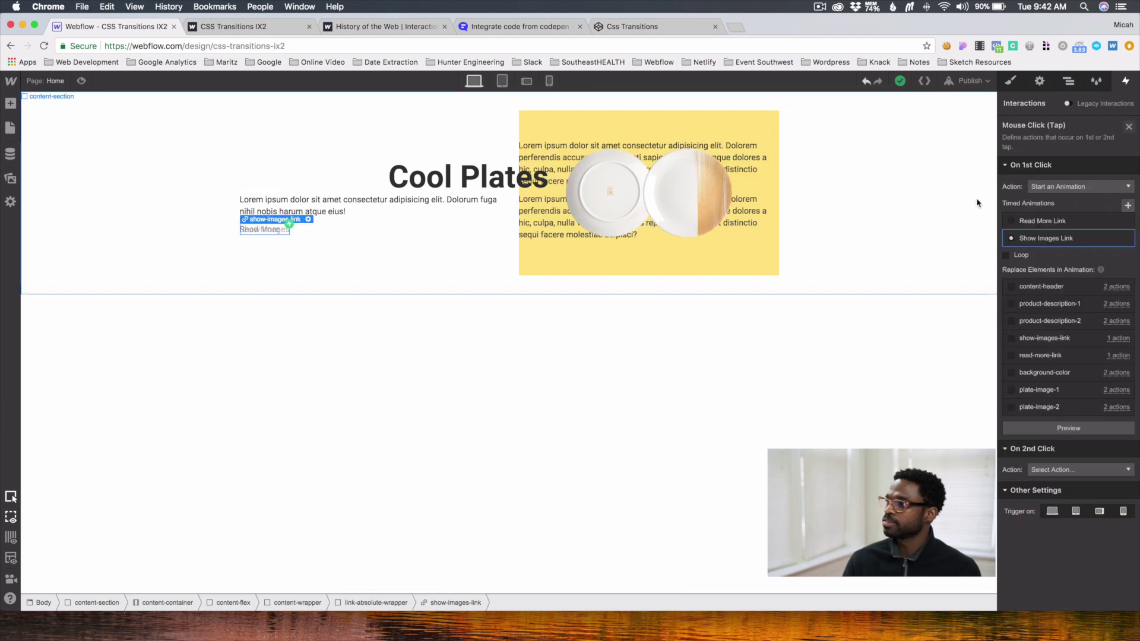
Examine the page's element hierarchy in the Navigator, from content-section through content-container to content-flex
{"action": "left_click", "coordinate": [1070, 83]}
{"action": "left_click", "coordinate": [1015, 136]}
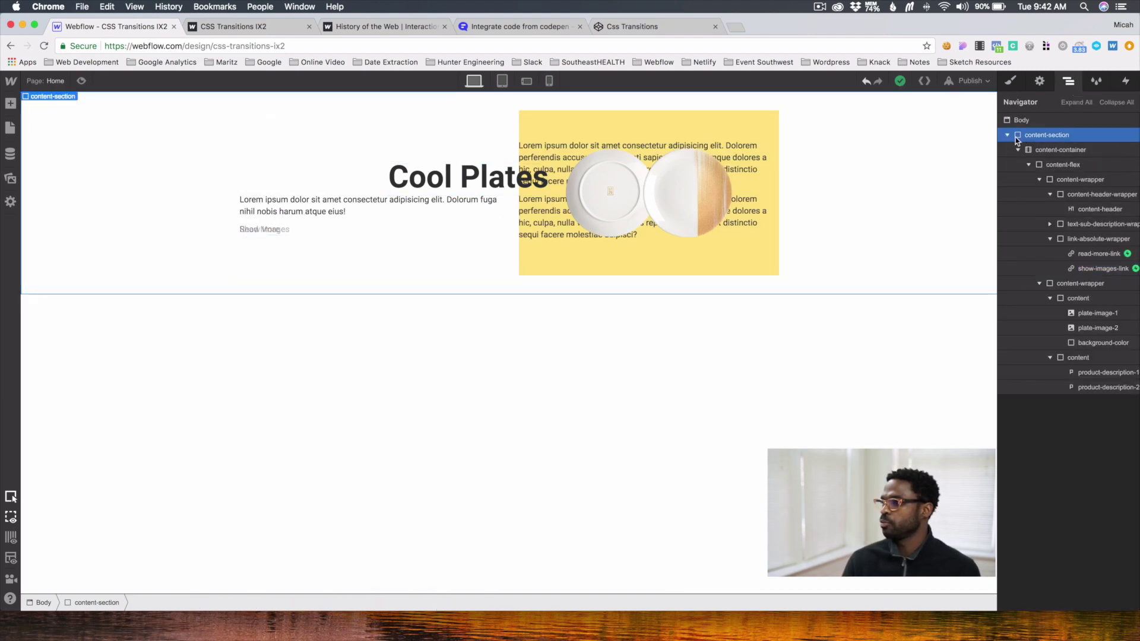
{"action": "left_click", "coordinate": [1009, 136]}
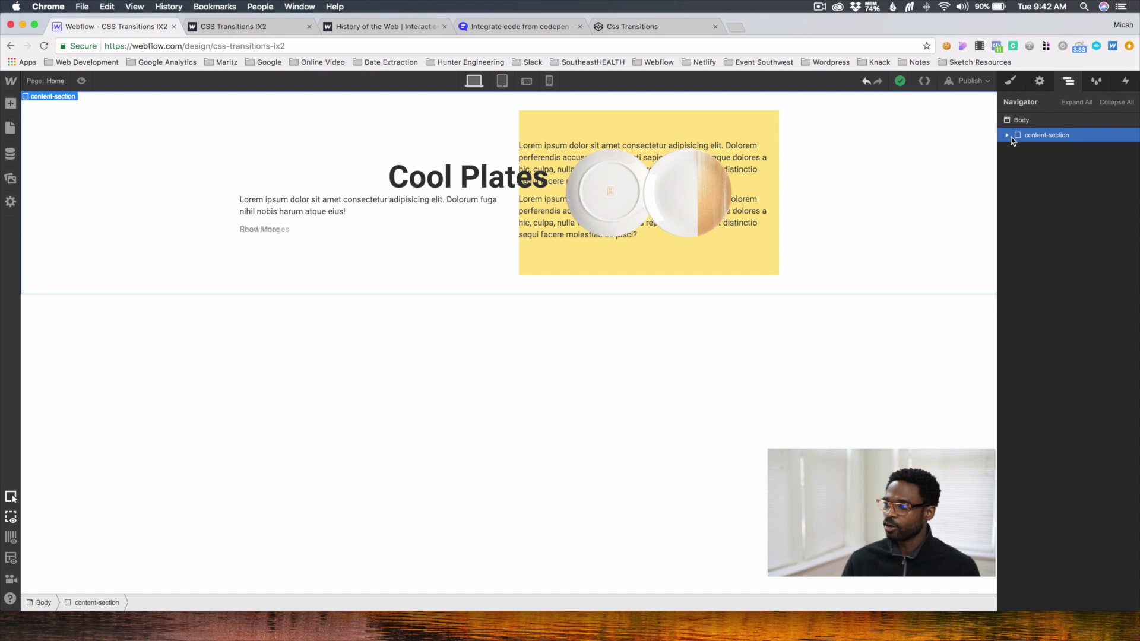
{"action": "left_click", "coordinate": [1009, 137]}
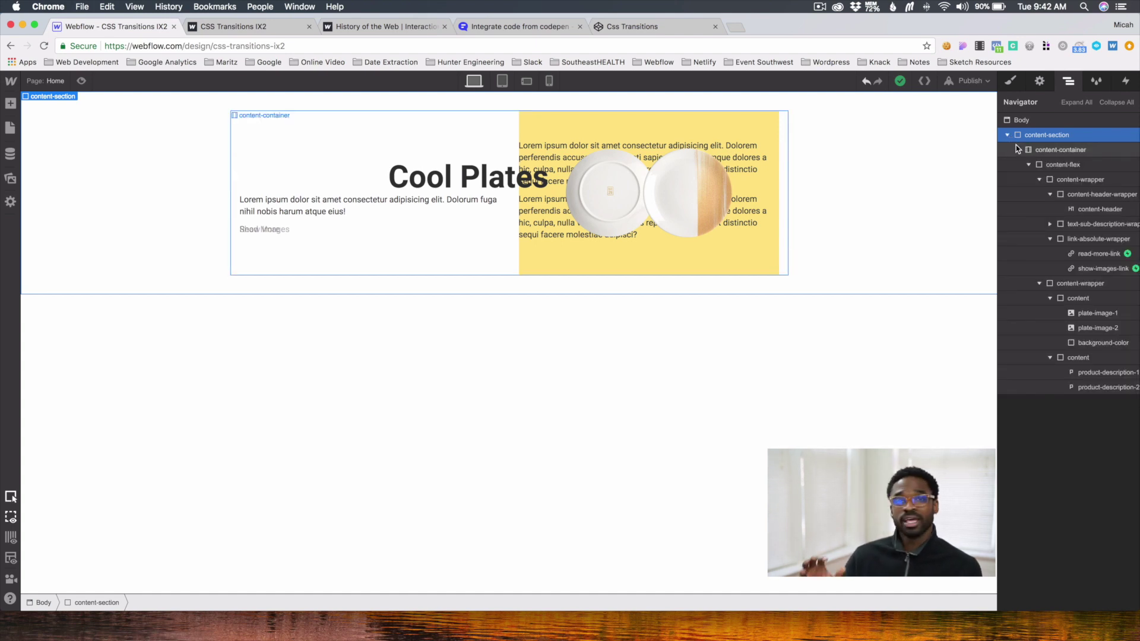
{"action": "left_click", "coordinate": [1060, 151]}
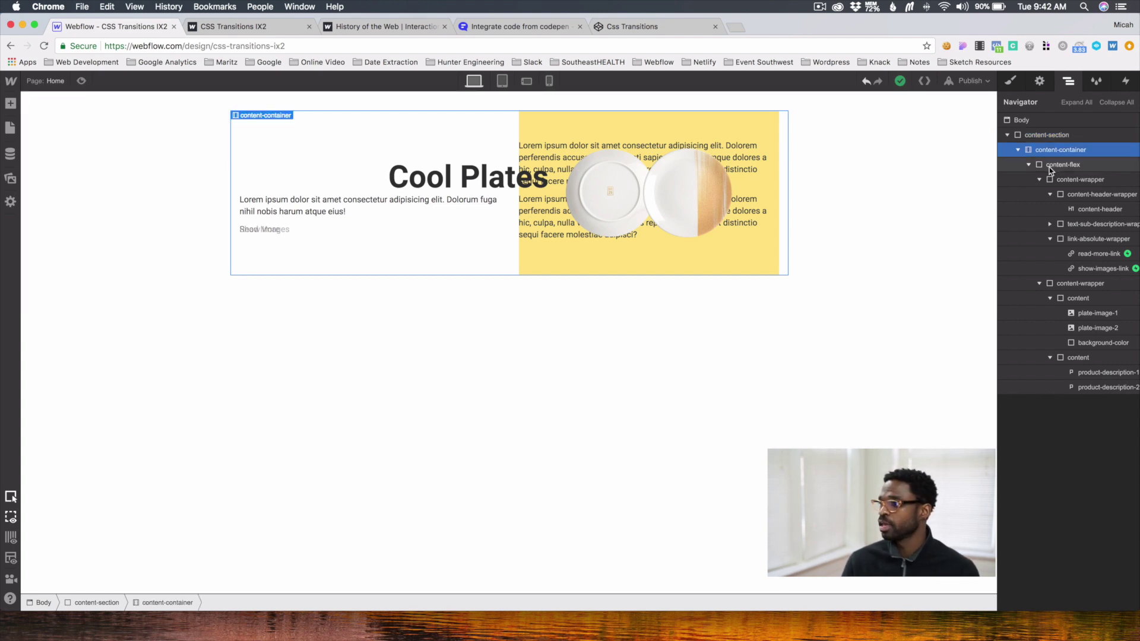
{"action": "left_click", "coordinate": [1031, 165]}
{"action": "left_click", "coordinate": [1040, 166]}
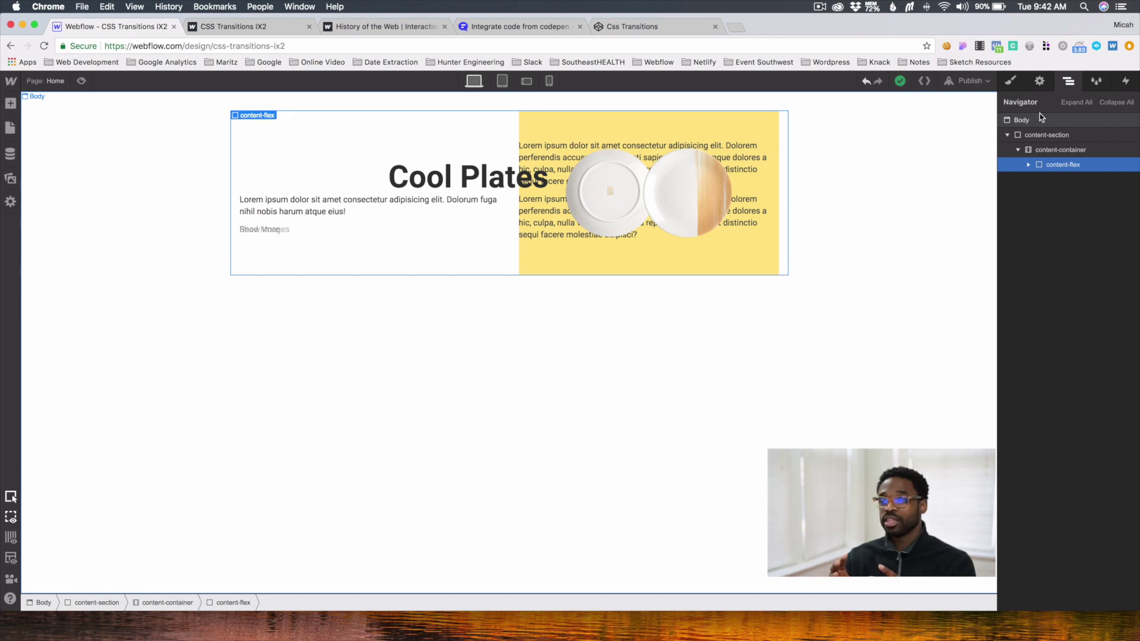
{"action": "left_click", "coordinate": [1029, 165]}
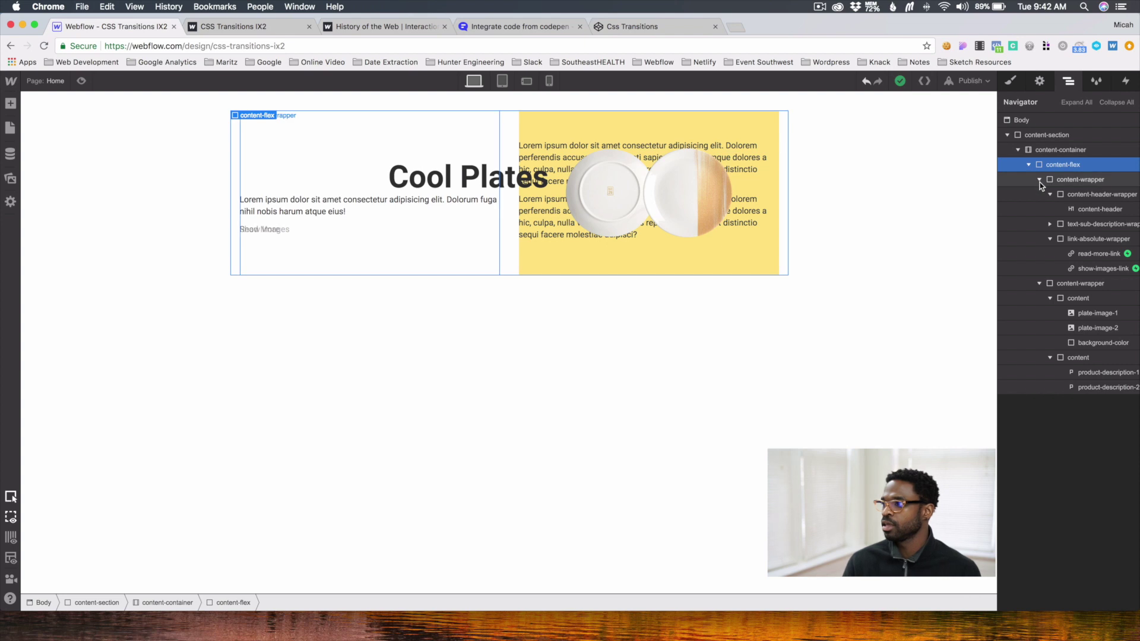
Inspect the two content-wrapper elements inside content-flex, collapsing both and re-expanding the one that holds the header and links
{"action": "left_click", "coordinate": [1039, 179]}
{"action": "left_click", "coordinate": [1079, 183]}
{"action": "left_click", "coordinate": [1039, 194]}
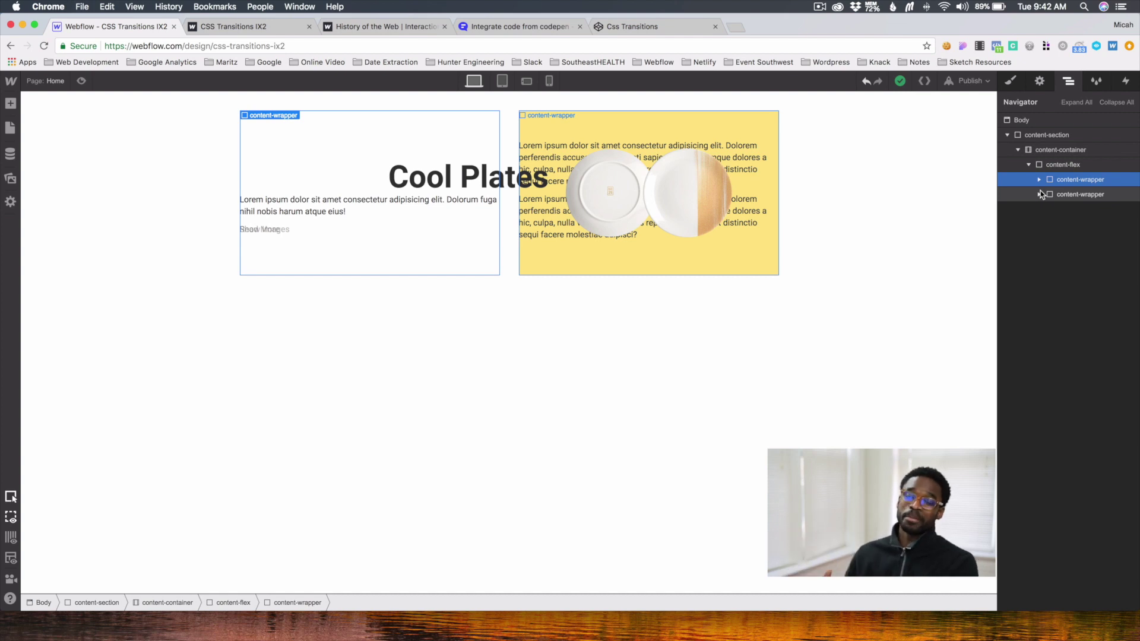
{"action": "left_click", "coordinate": [1042, 190]}
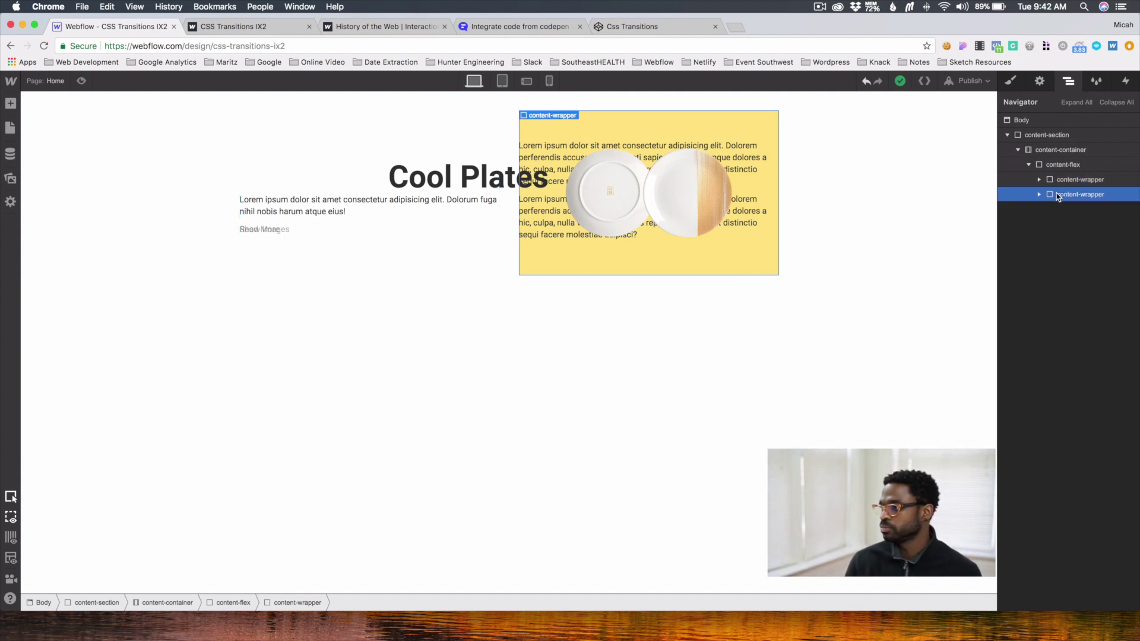
{"action": "left_click", "coordinate": [1040, 179]}
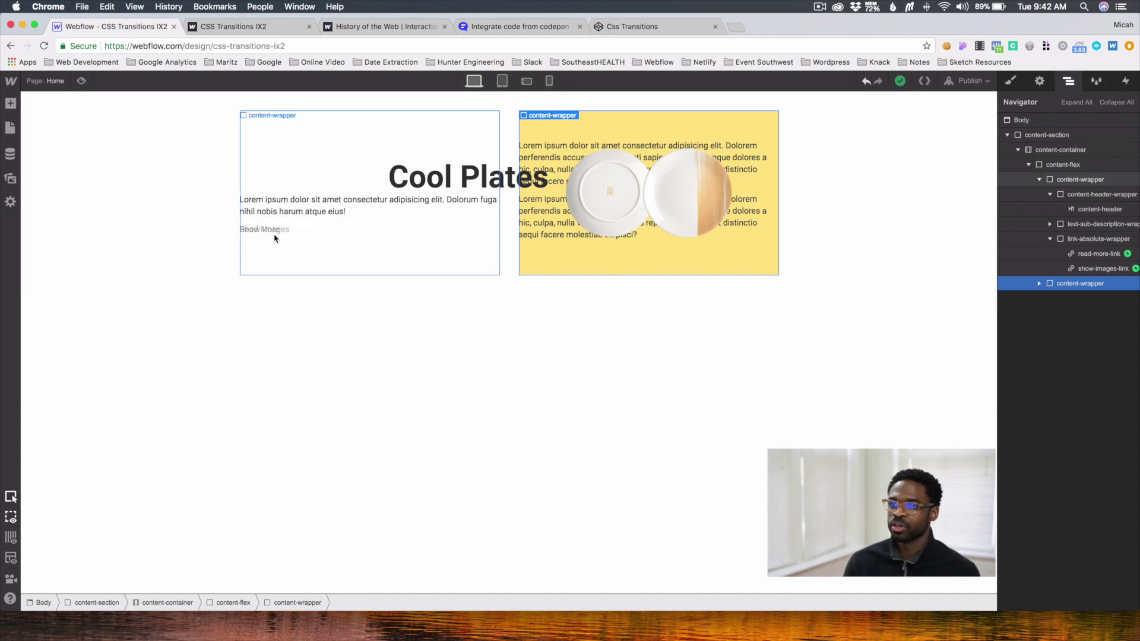
Go back to the Css Transitions pen on CodePen and replay its Read More and Show Images transitions
{"action": "left_click", "coordinate": [628, 26]}
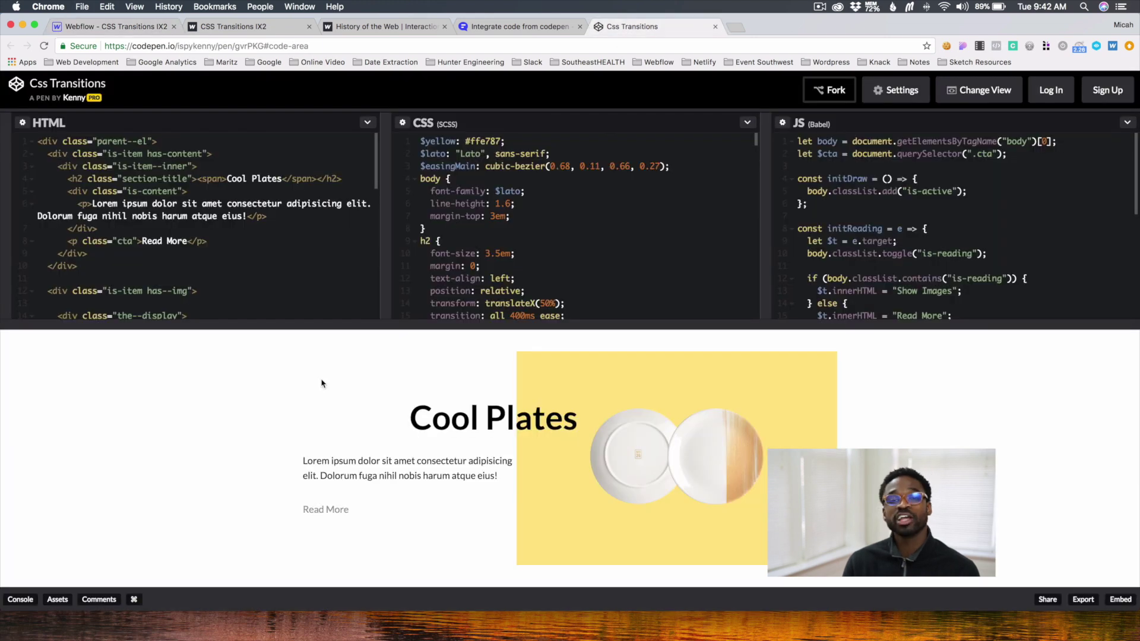
{"action": "left_click", "coordinate": [323, 510]}
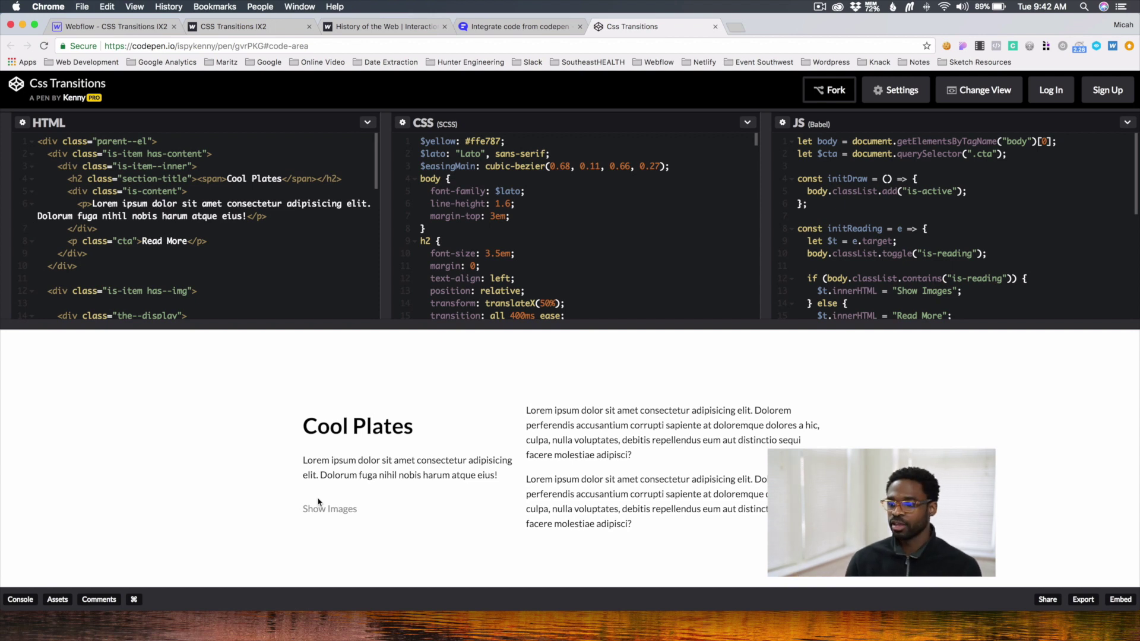
{"action": "left_click", "coordinate": [324, 514]}
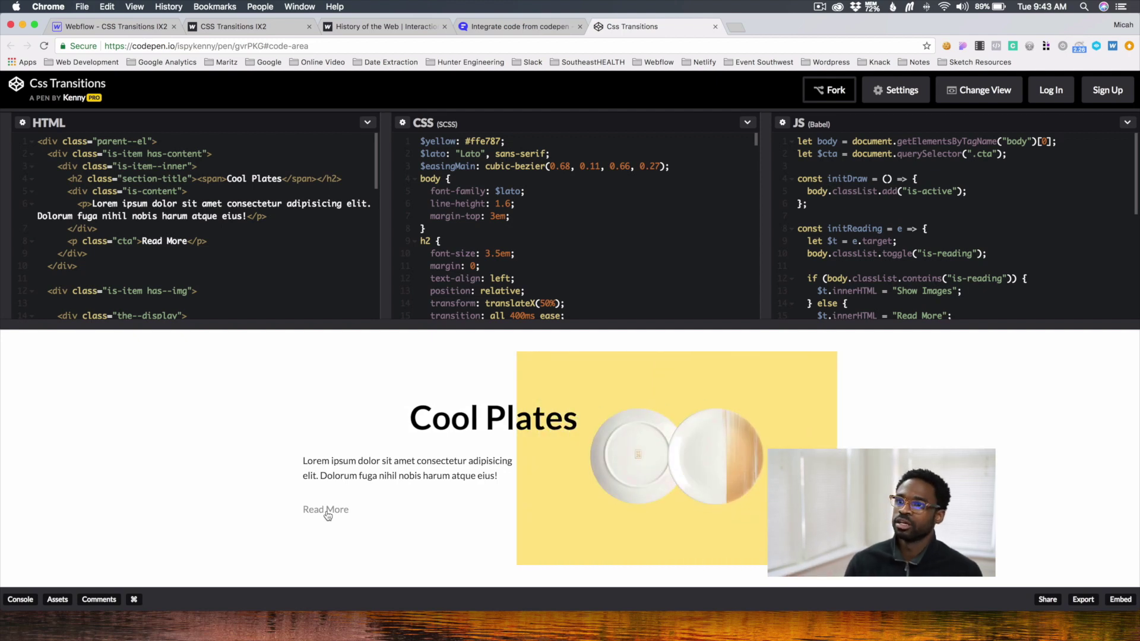
Switch to the CSS Transitions IX2 project in Webflow and open the Read More Link animation from the read-more-link's Mouse Click trigger
{"action": "left_click", "coordinate": [140, 28]}
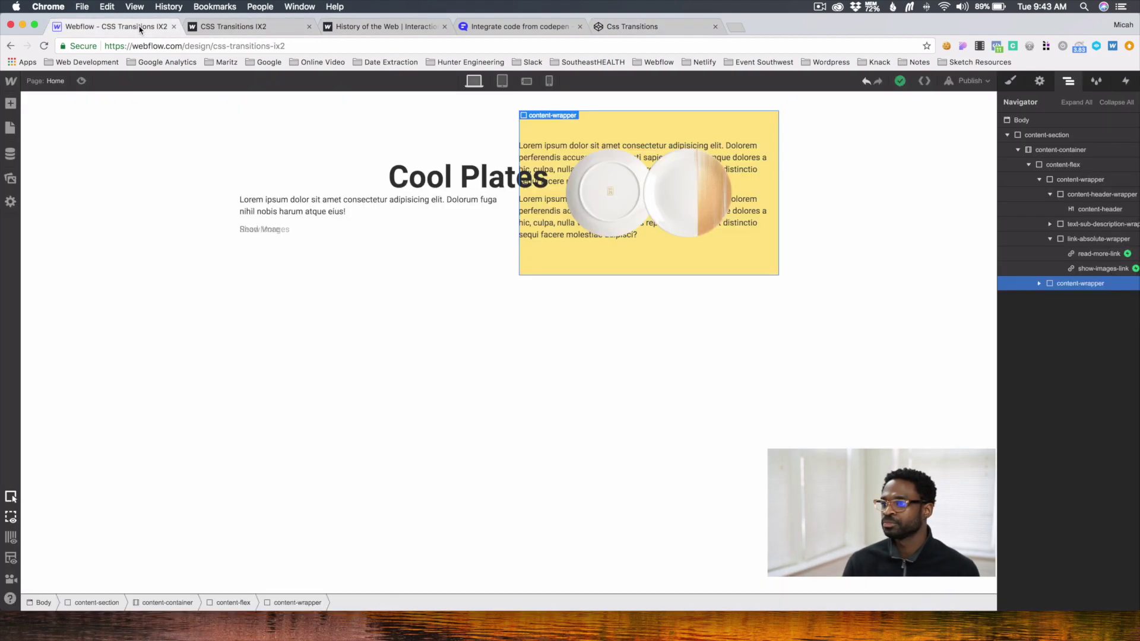
{"action": "left_click", "coordinate": [260, 230]}
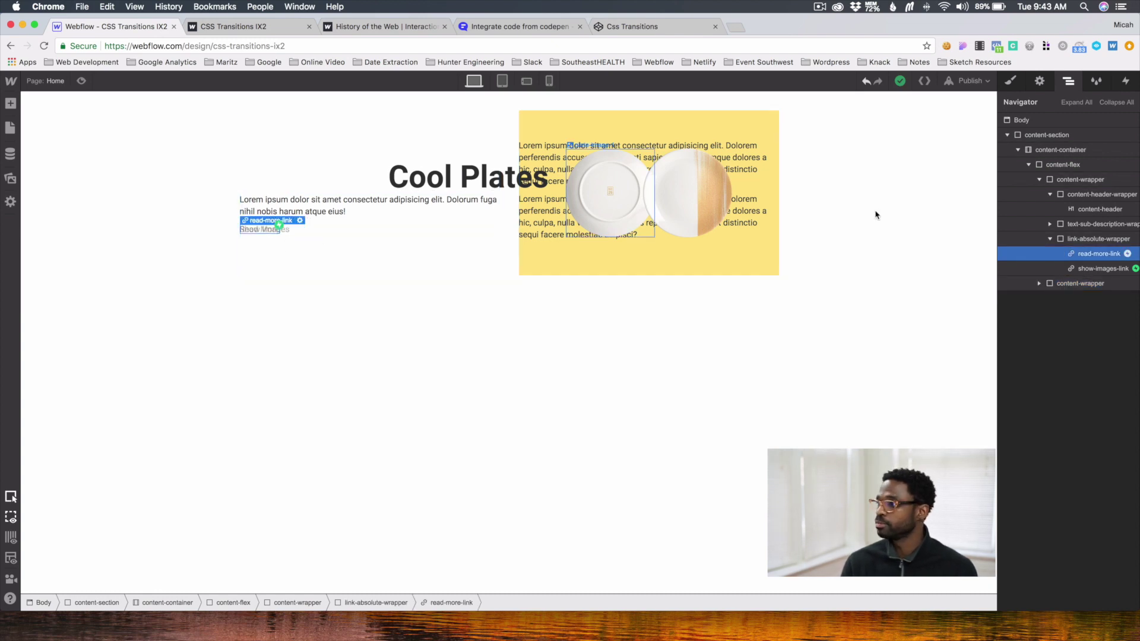
{"action": "left_click", "coordinate": [1124, 82]}
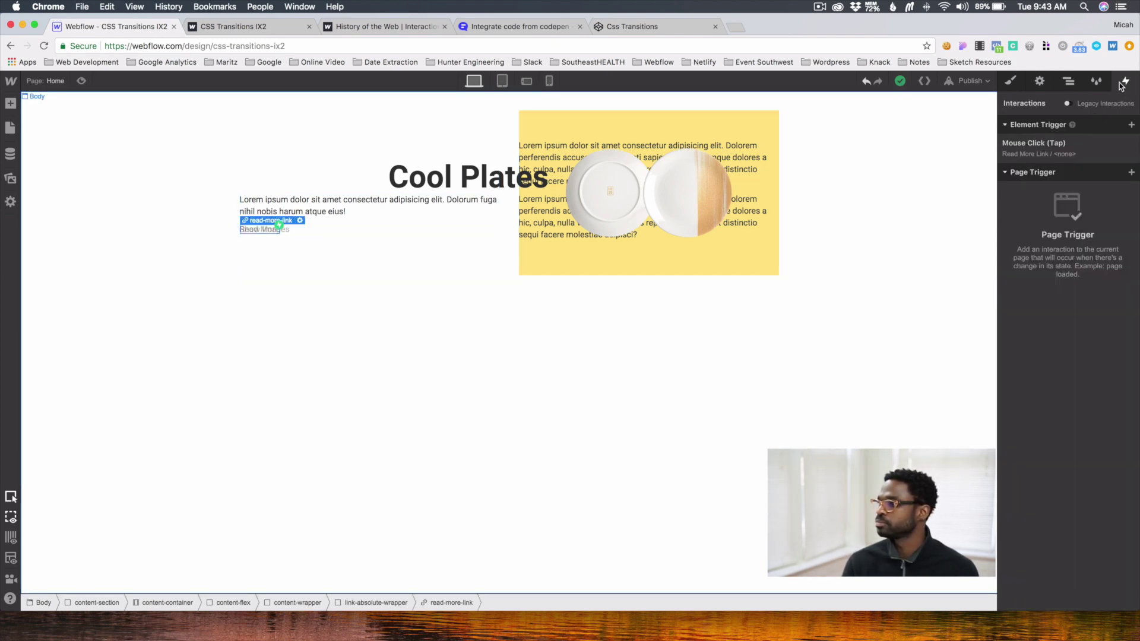
{"action": "left_click", "coordinate": [1097, 154]}
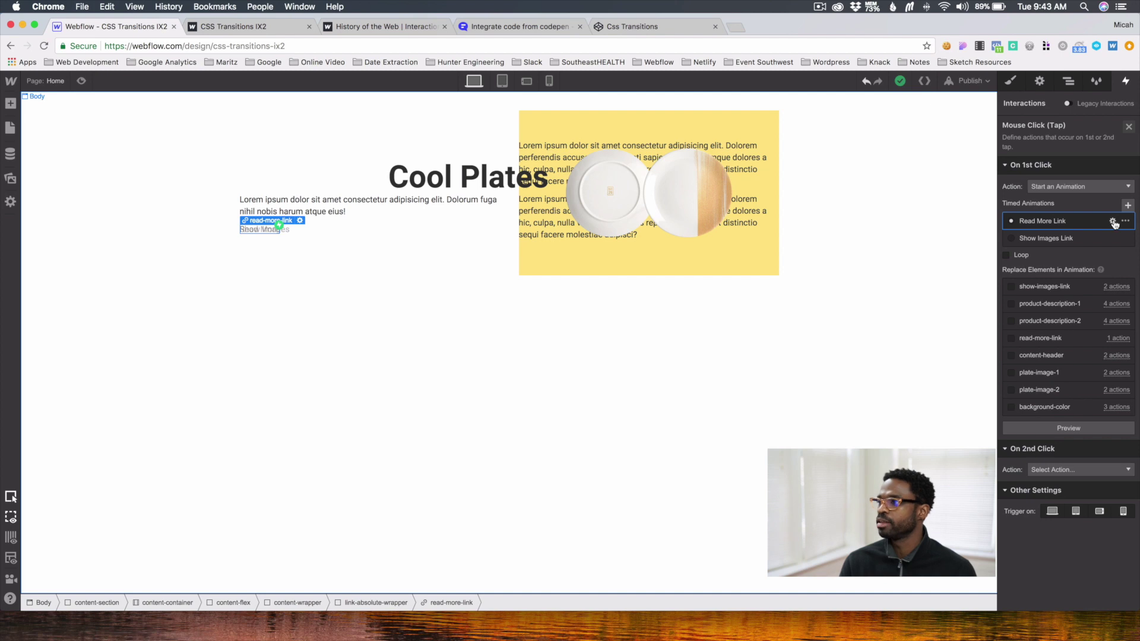
{"action": "left_click", "coordinate": [1113, 222]}
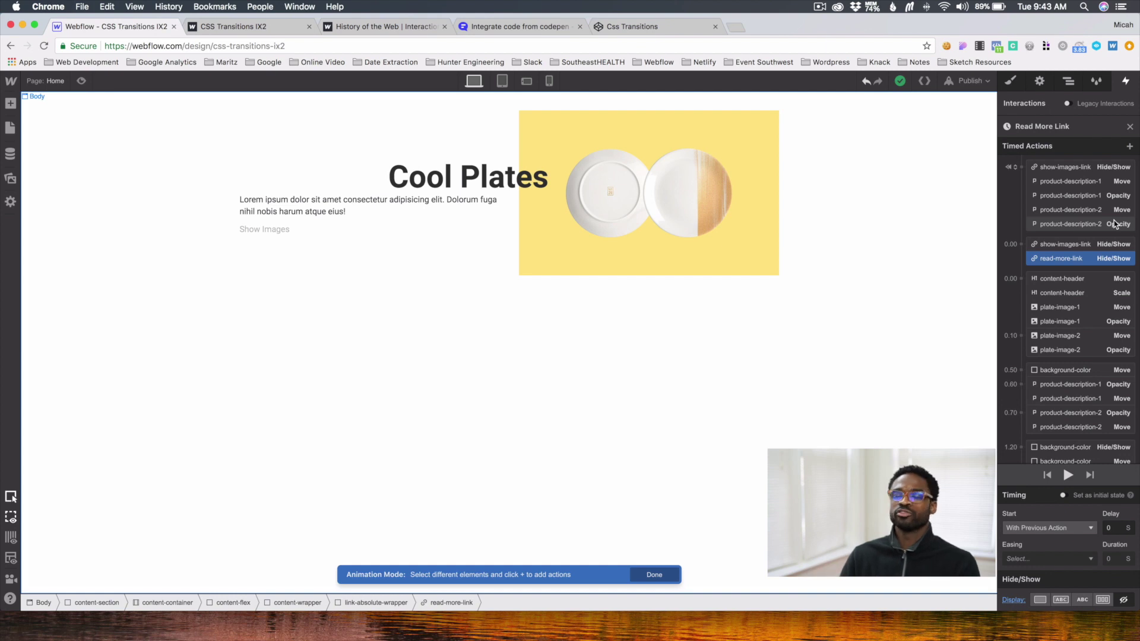
Inspect the initial-state actions: the show-images-link Hide/Show and the Move and Opacity actions of product-description-1 and product-description-2
{"action": "left_click", "coordinate": [1080, 168]}
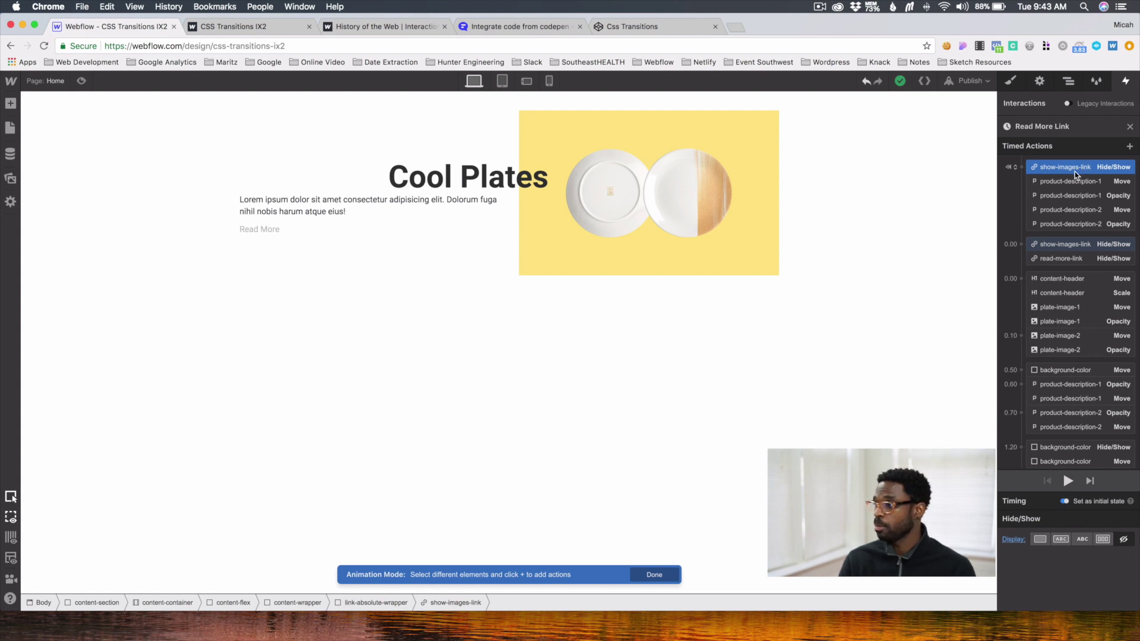
{"action": "left_click", "coordinate": [1077, 181]}
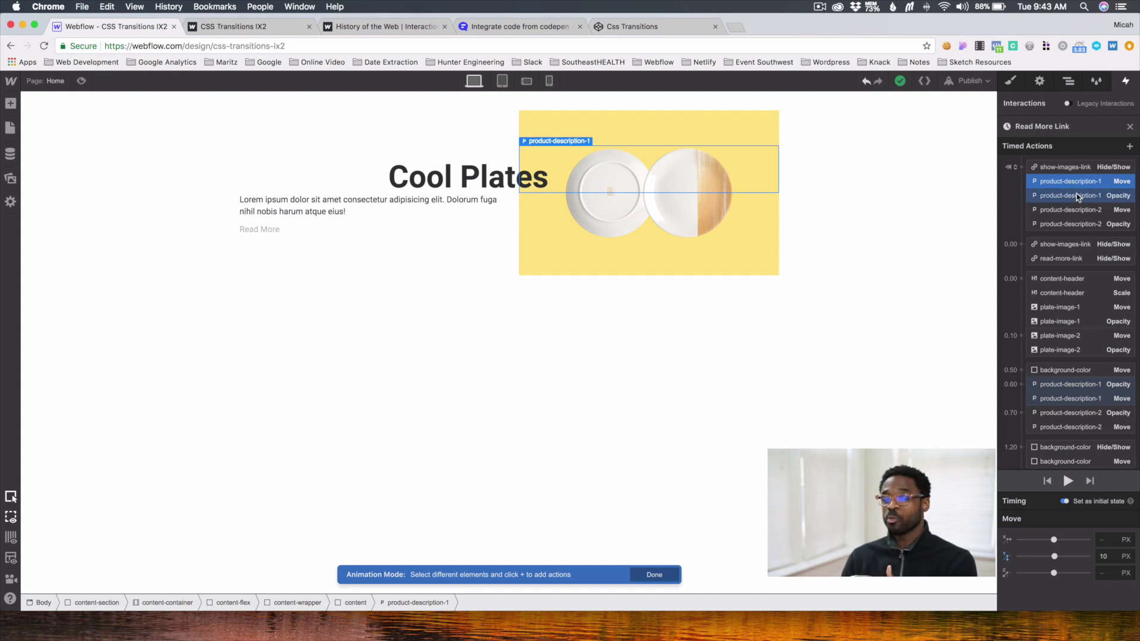
{"action": "left_click", "coordinate": [1078, 195]}
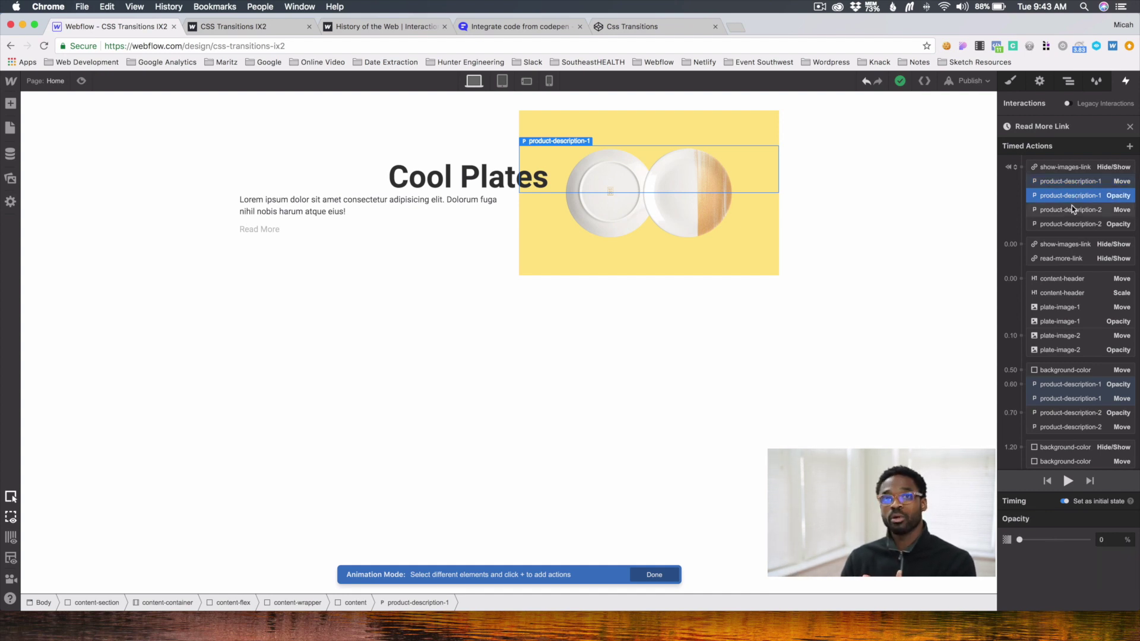
{"action": "left_click", "coordinate": [1071, 208]}
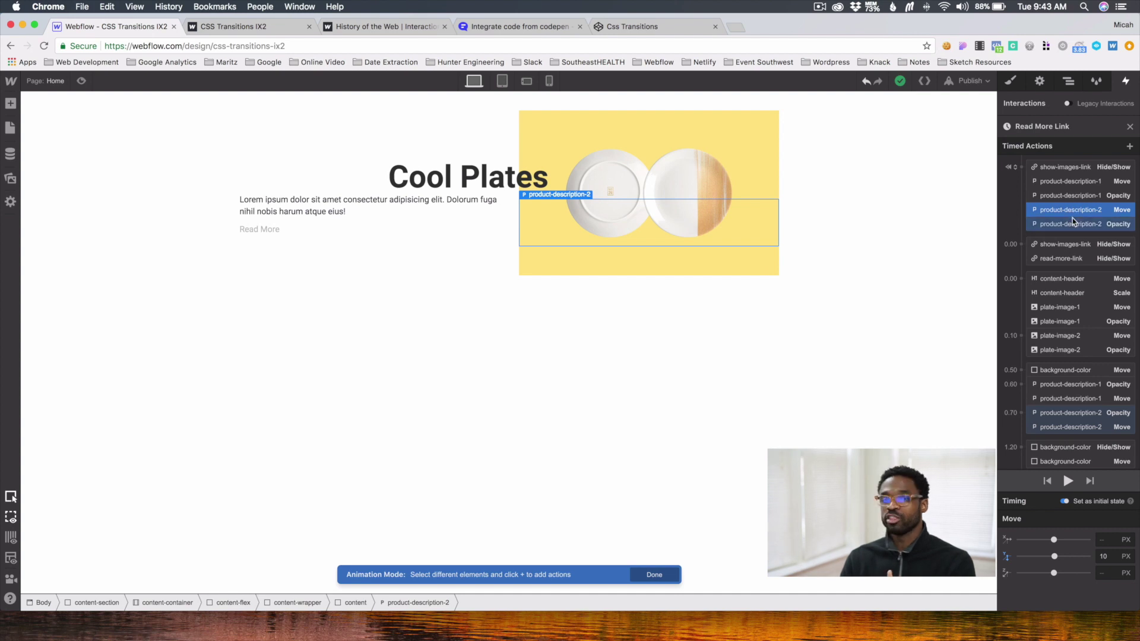
{"action": "left_click", "coordinate": [1072, 222]}
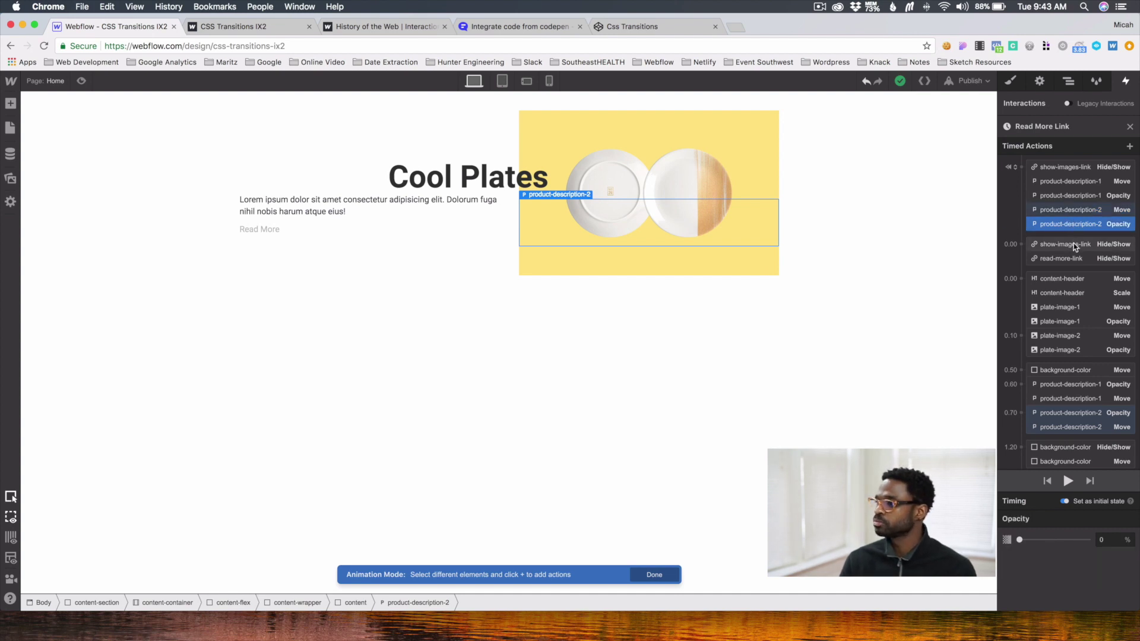
Compare the Hide/Show actions of show-images-link and read-more-link that follow the initial state, including their start timing
{"action": "mouse_move", "coordinate": [1074, 243]}
{"action": "left_mouse_down"}
{"action": "mouse_move", "coordinate": [1008, 250]}
{"action": "mouse_move", "coordinate": [1057, 246]}
{"action": "left_mouse_up"}
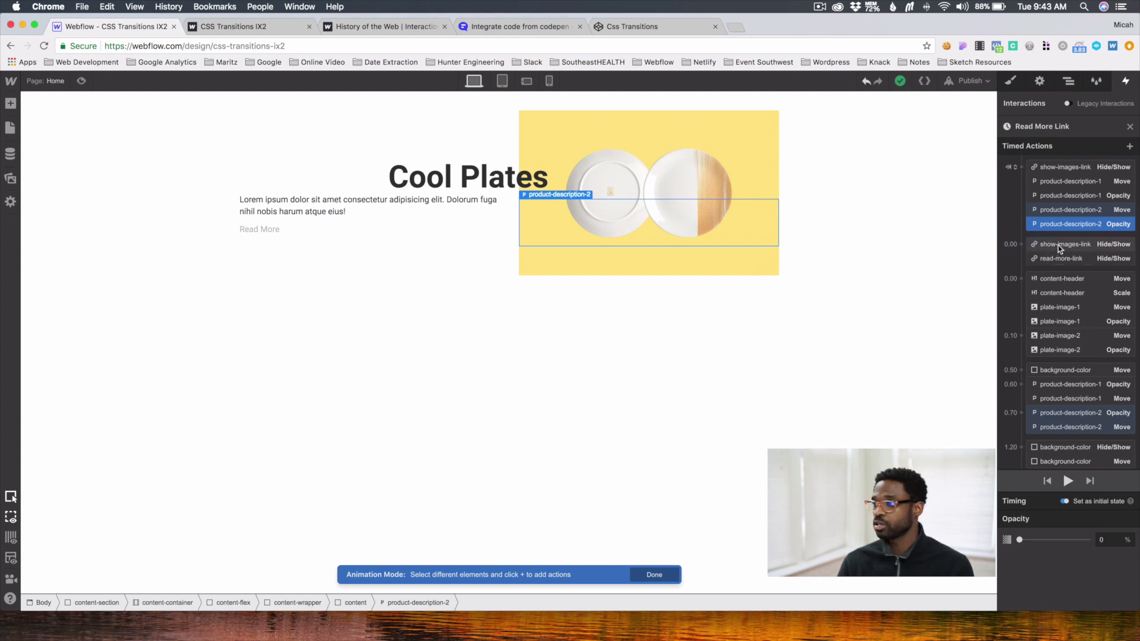
{"action": "left_click", "coordinate": [1058, 244]}
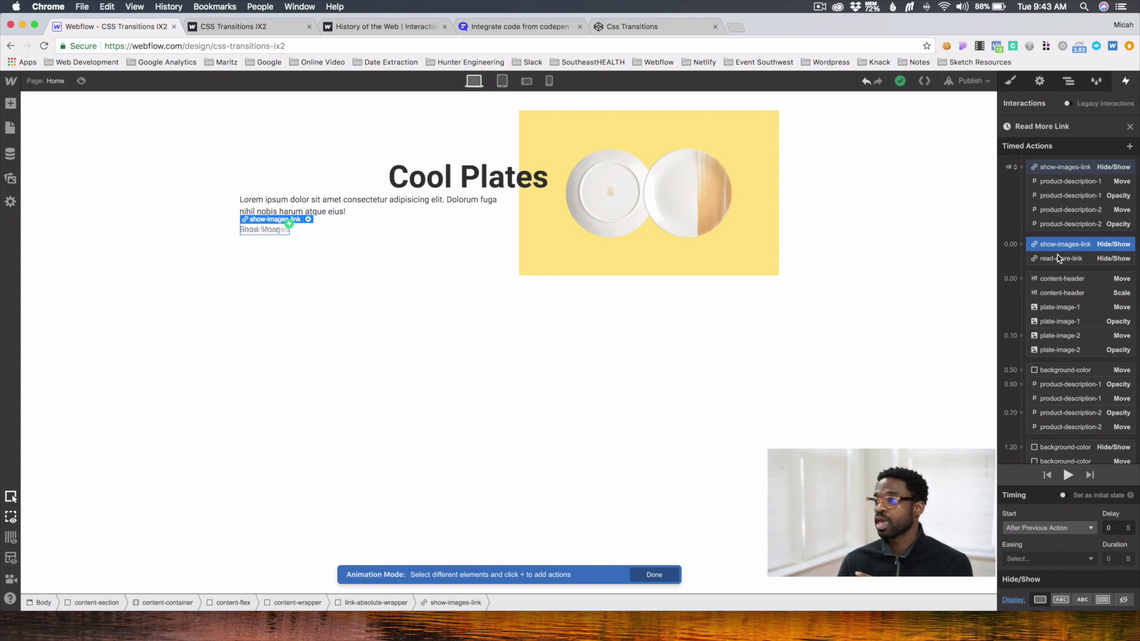
{"action": "left_click", "coordinate": [1057, 260]}
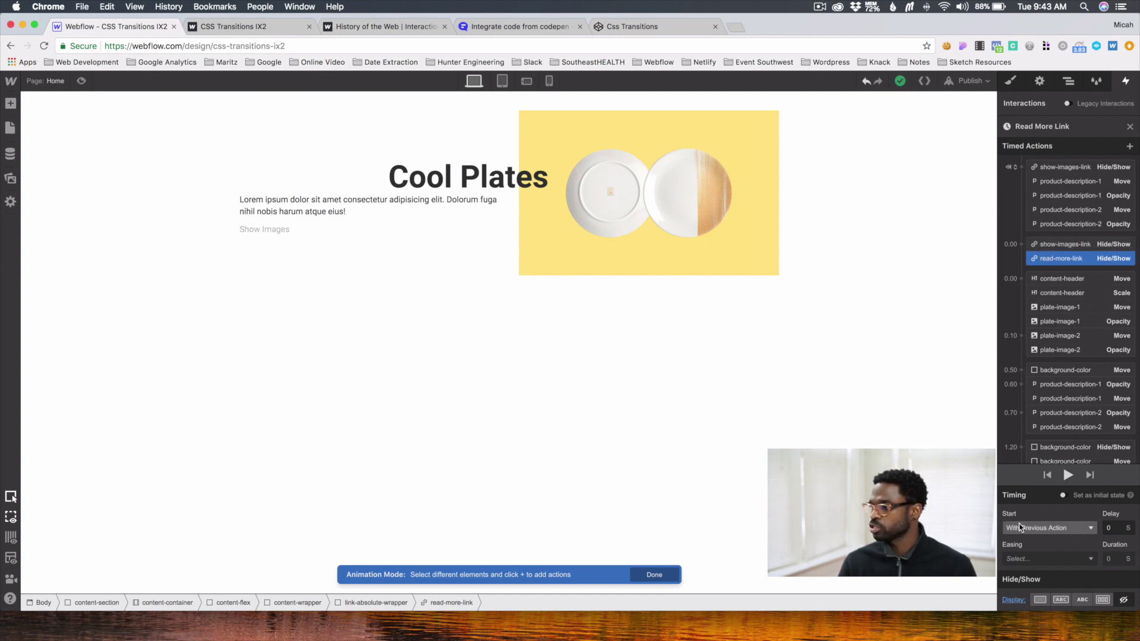
{"action": "left_click", "coordinate": [1074, 248]}
{"action": "left_click", "coordinate": [1066, 259]}
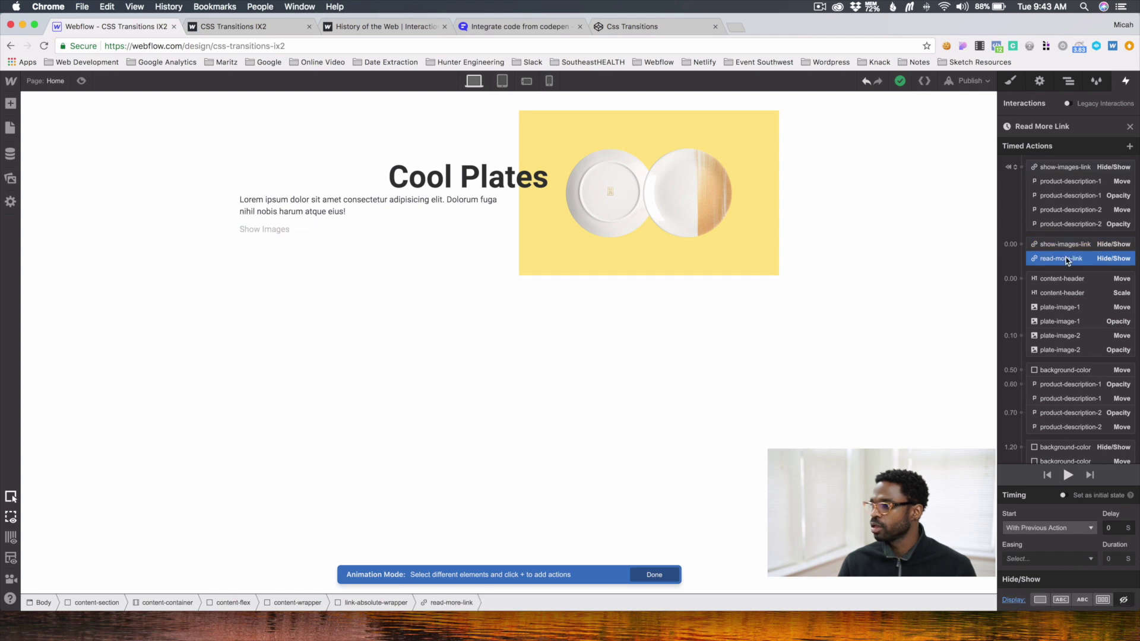
Inspect the content-header Move and Scale actions, the Move and Opacity actions of both plate images, and the background-color Move action
{"action": "left_click", "coordinate": [1045, 282]}
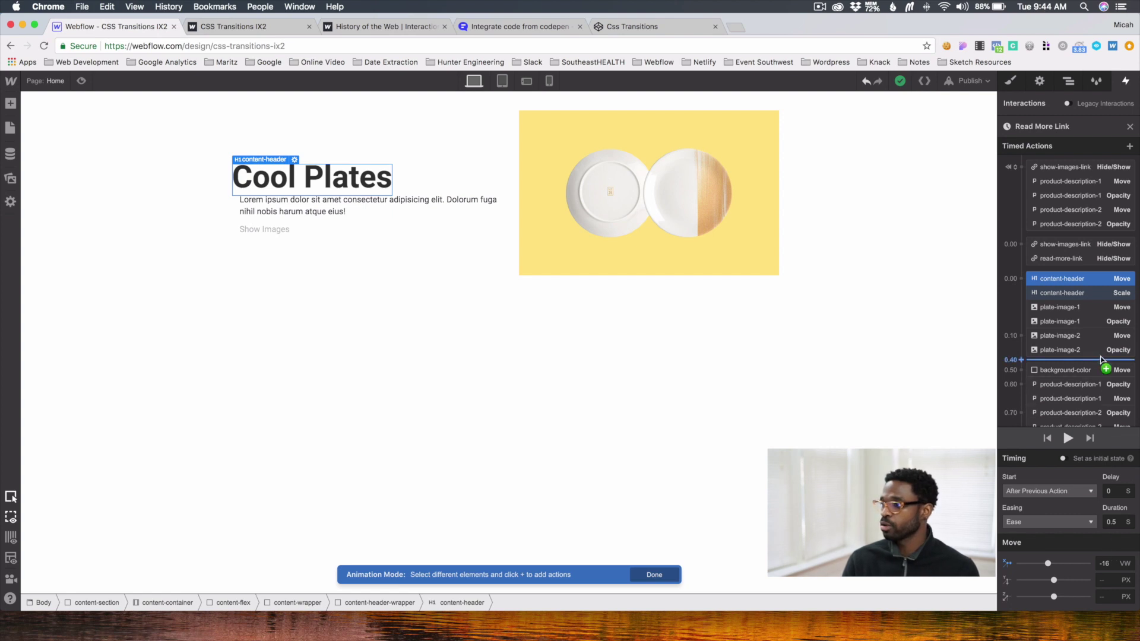
{"action": "left_click", "coordinate": [1077, 293]}
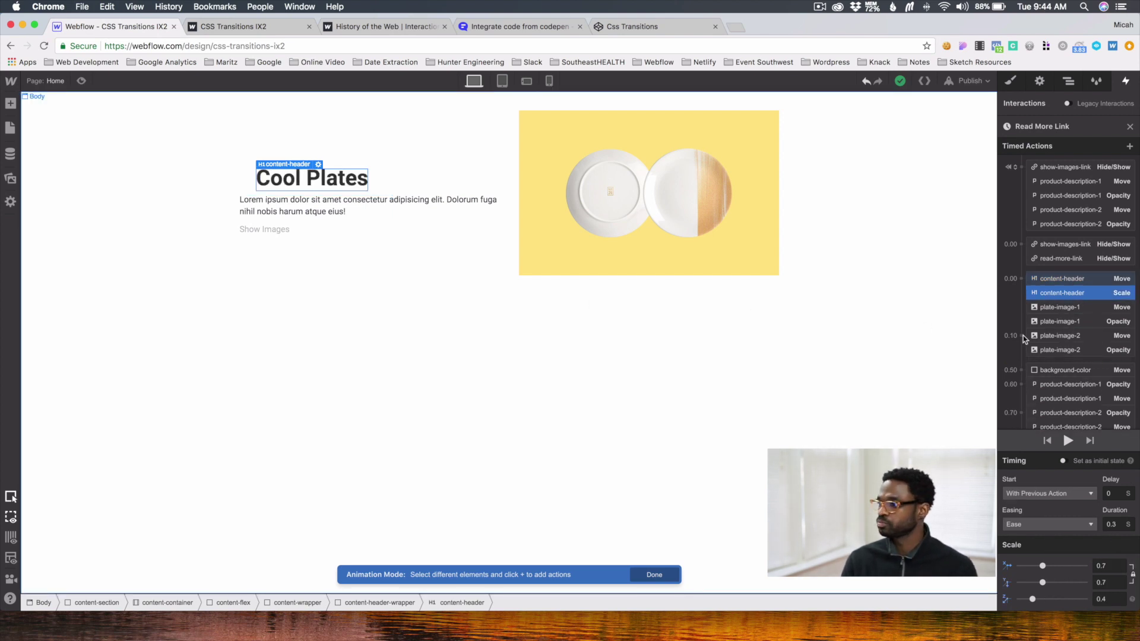
{"action": "left_click", "coordinate": [1050, 307]}
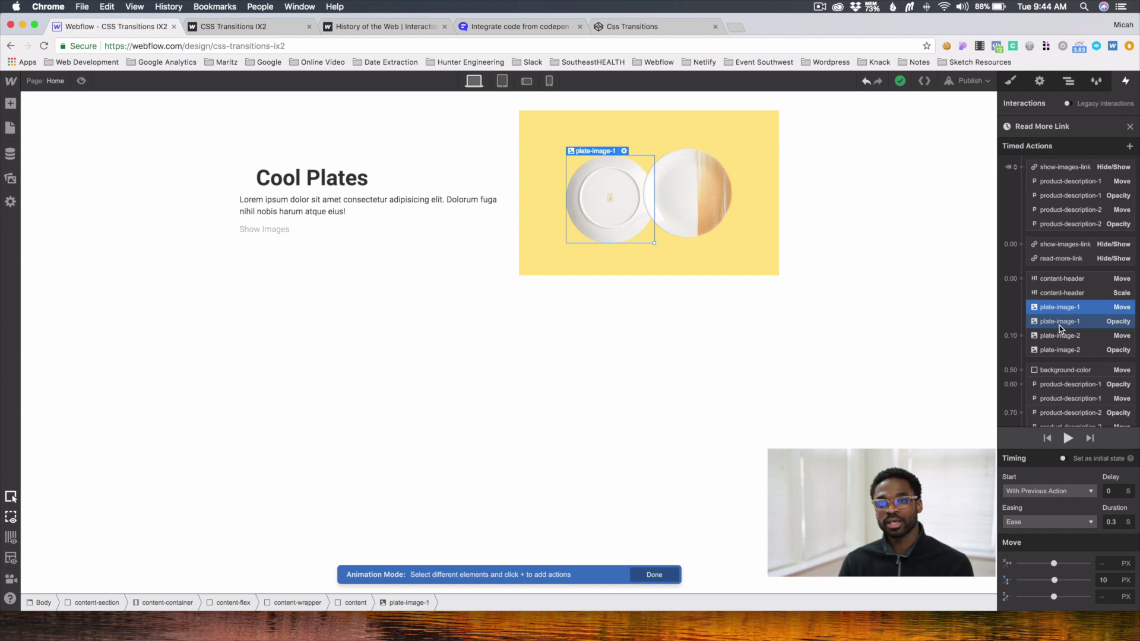
{"action": "left_click", "coordinate": [1059, 324]}
{"action": "left_click", "coordinate": [1067, 336]}
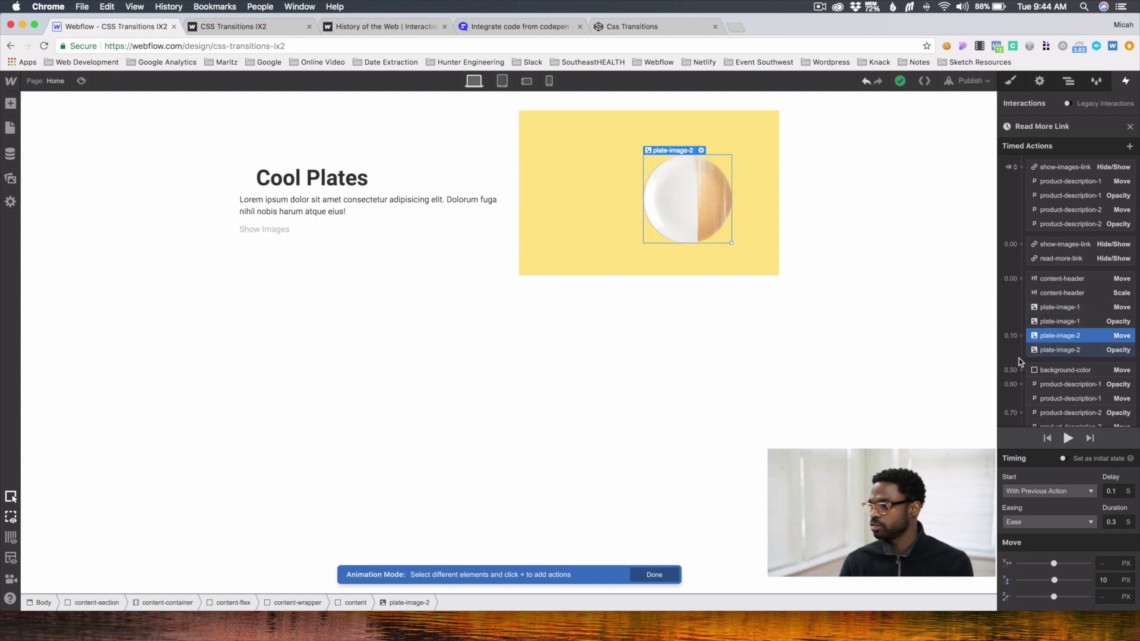
{"action": "left_click", "coordinate": [1069, 350]}
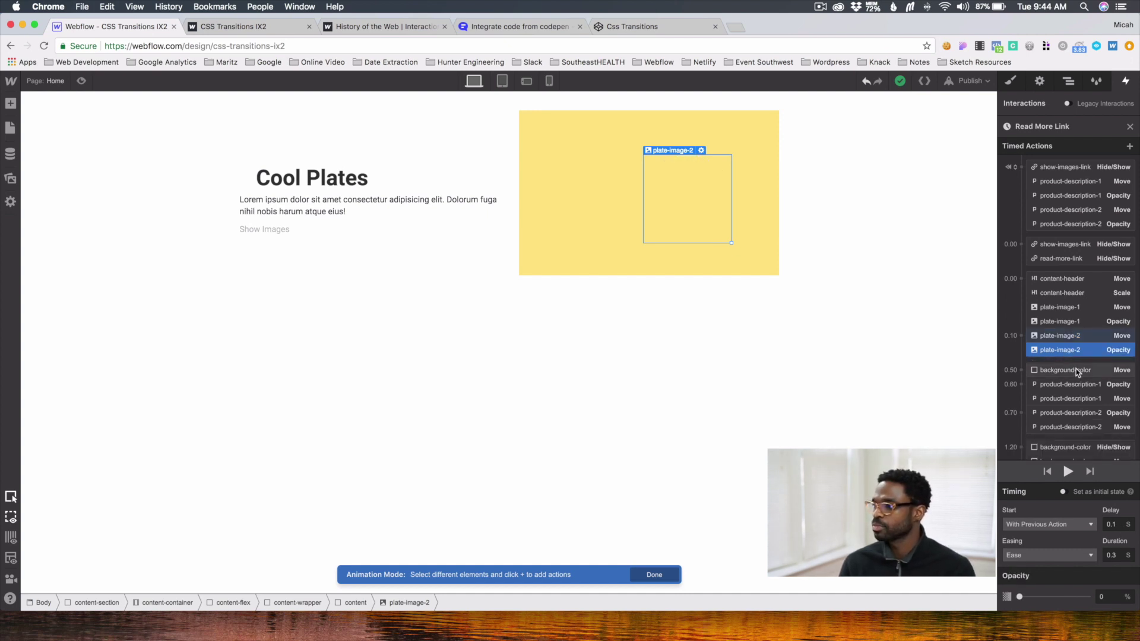
{"action": "left_click", "coordinate": [1076, 368]}
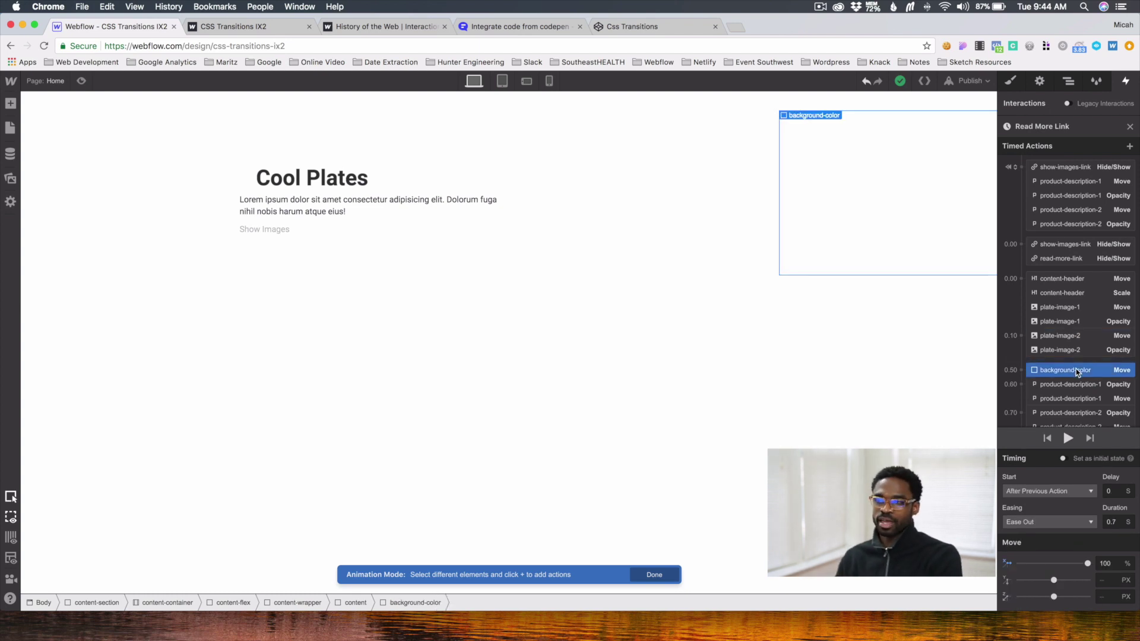
Locate the background-color element in the page hierarchy and examine its position settings in its styles
{"action": "left_click", "coordinate": [1072, 82]}
{"action": "left_click", "coordinate": [885, 181]}
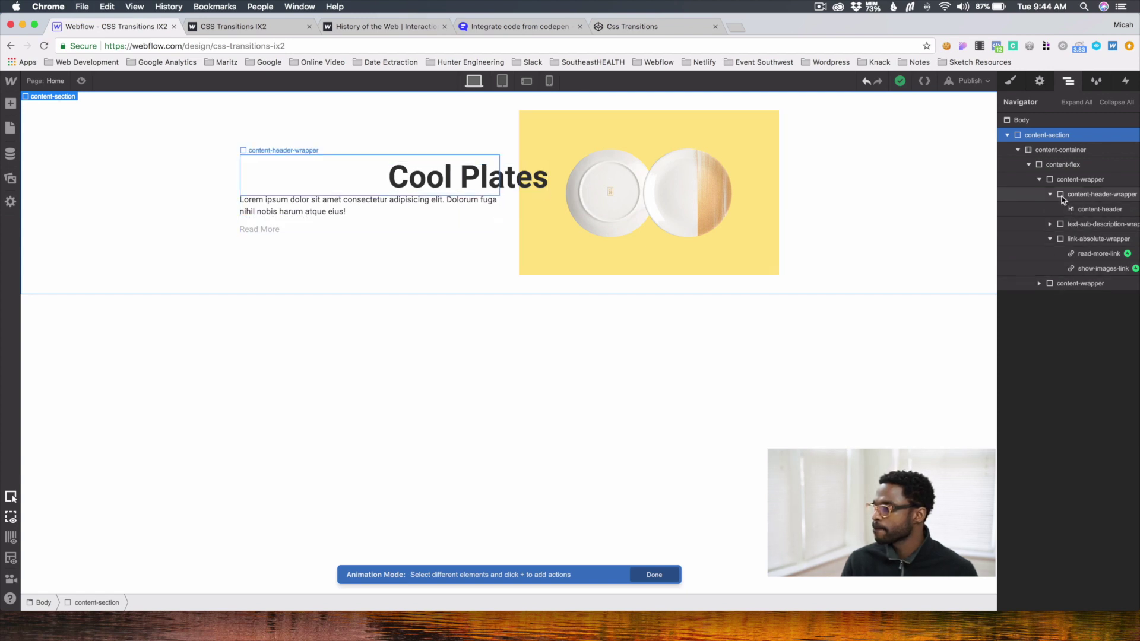
{"action": "left_click", "coordinate": [1050, 224]}
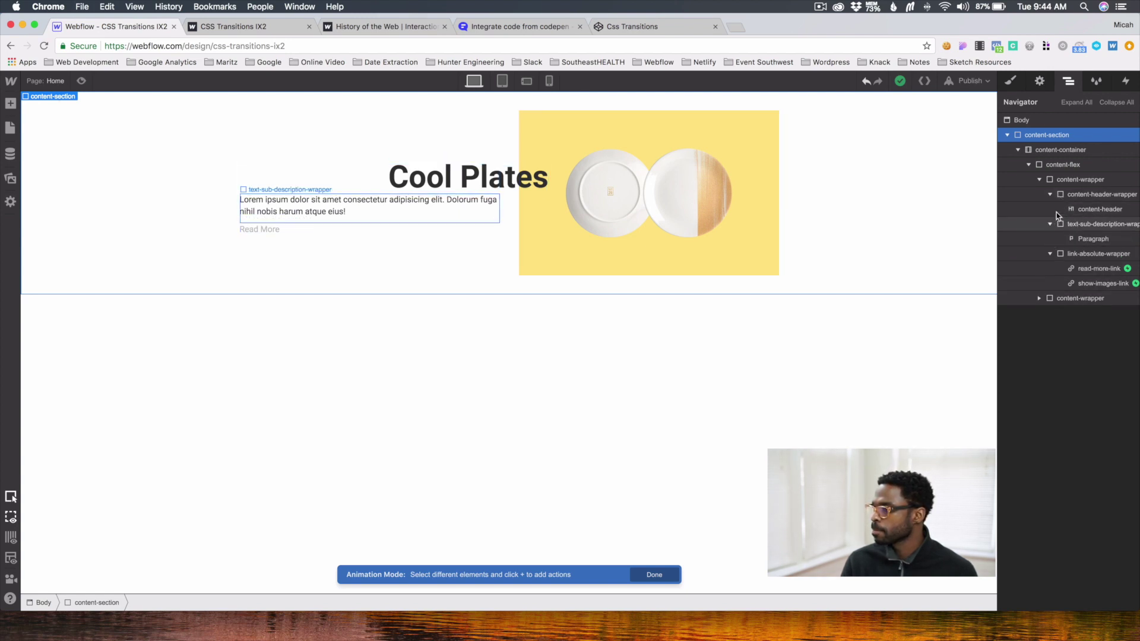
{"action": "left_click", "coordinate": [1062, 196]}
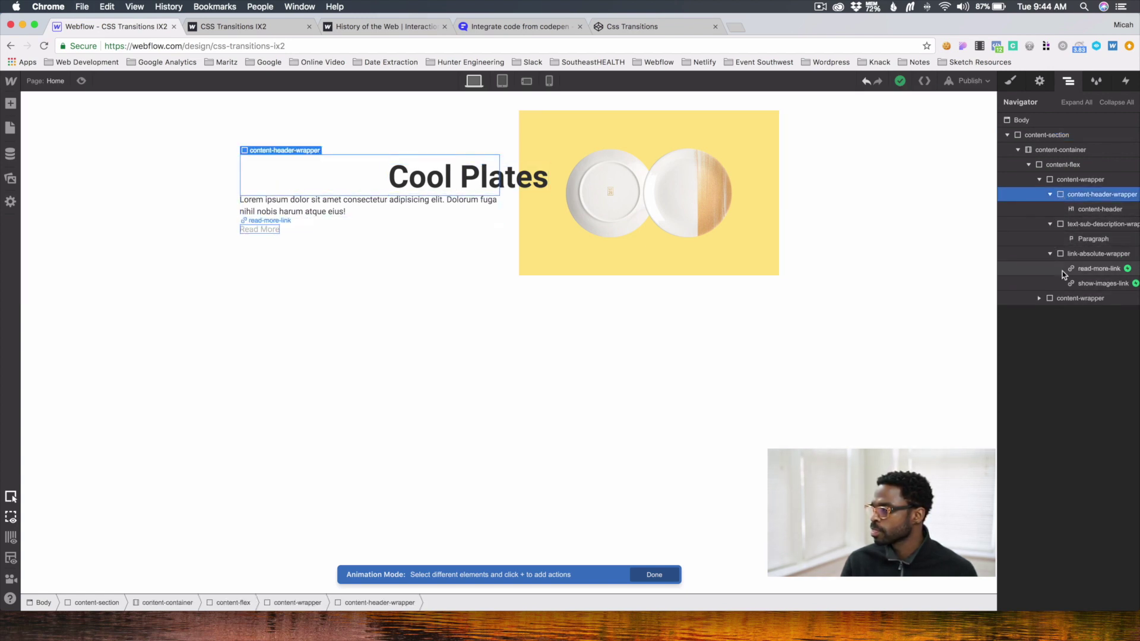
{"action": "left_click", "coordinate": [695, 199]}
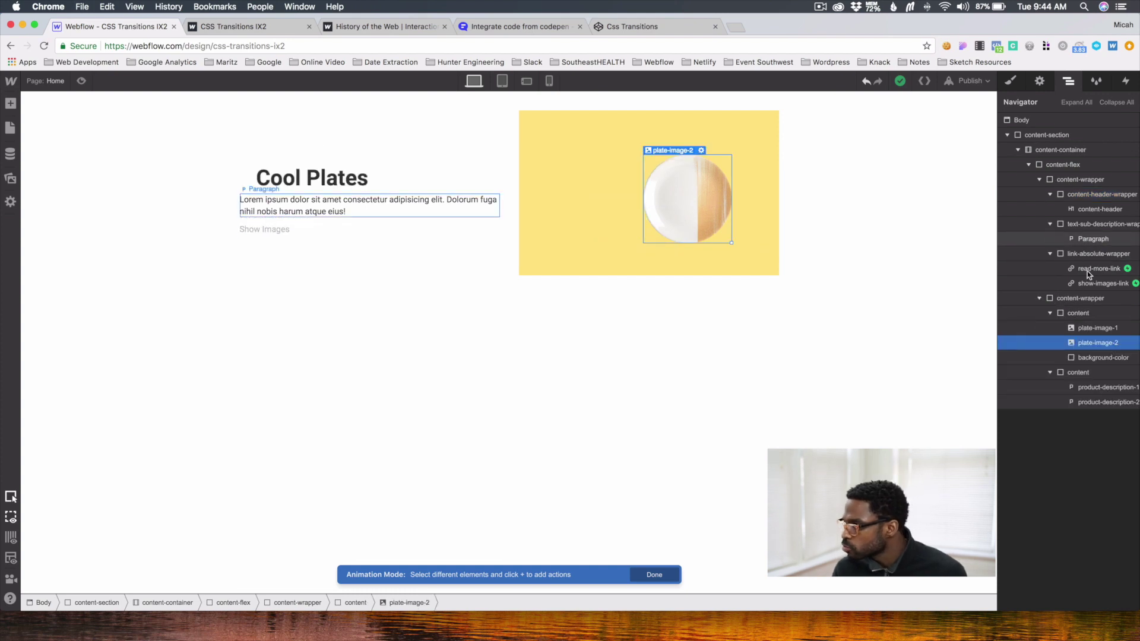
{"action": "left_click", "coordinate": [1087, 357]}
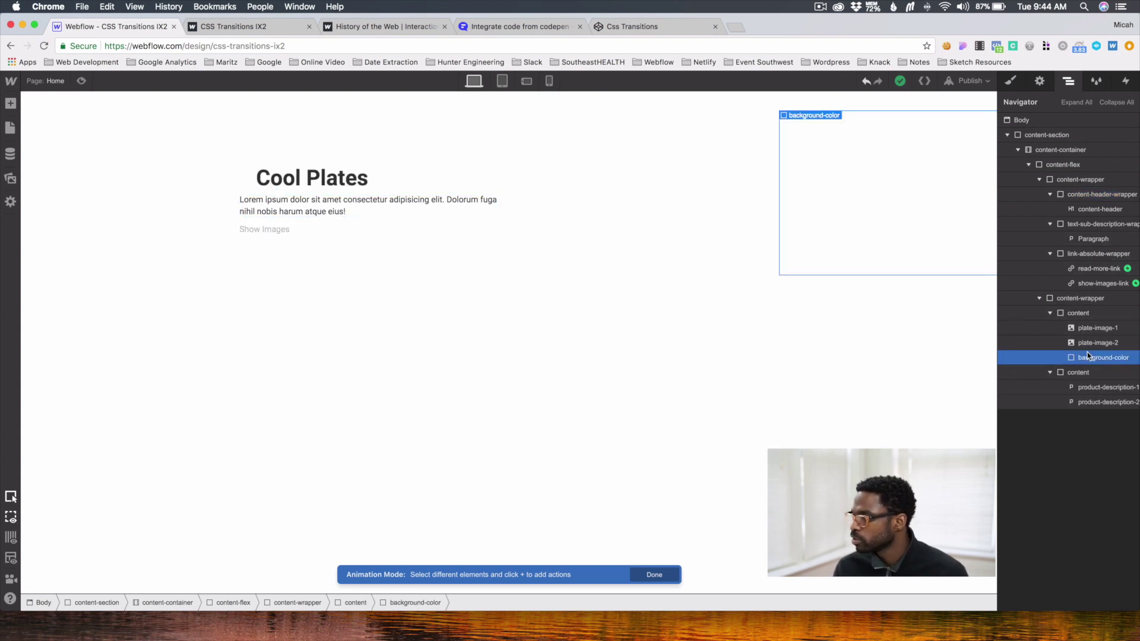
{"action": "left_click", "coordinate": [1011, 82]}
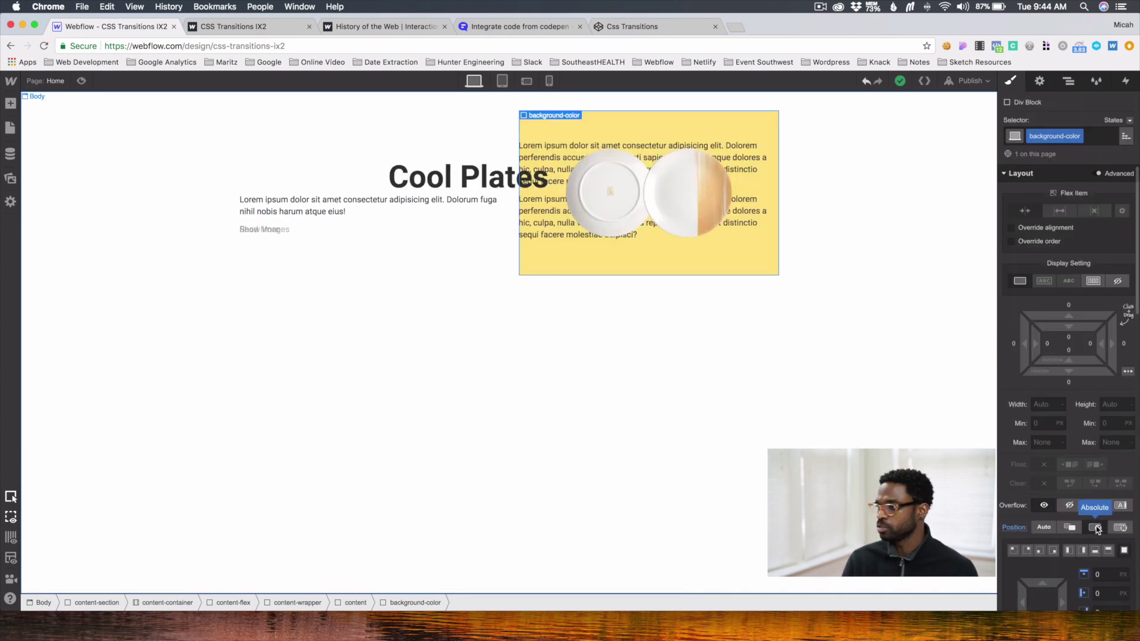
{"action": "scroll", "coordinate": [1097, 525], "scroll_direction": "down", "scroll_amount": 2}
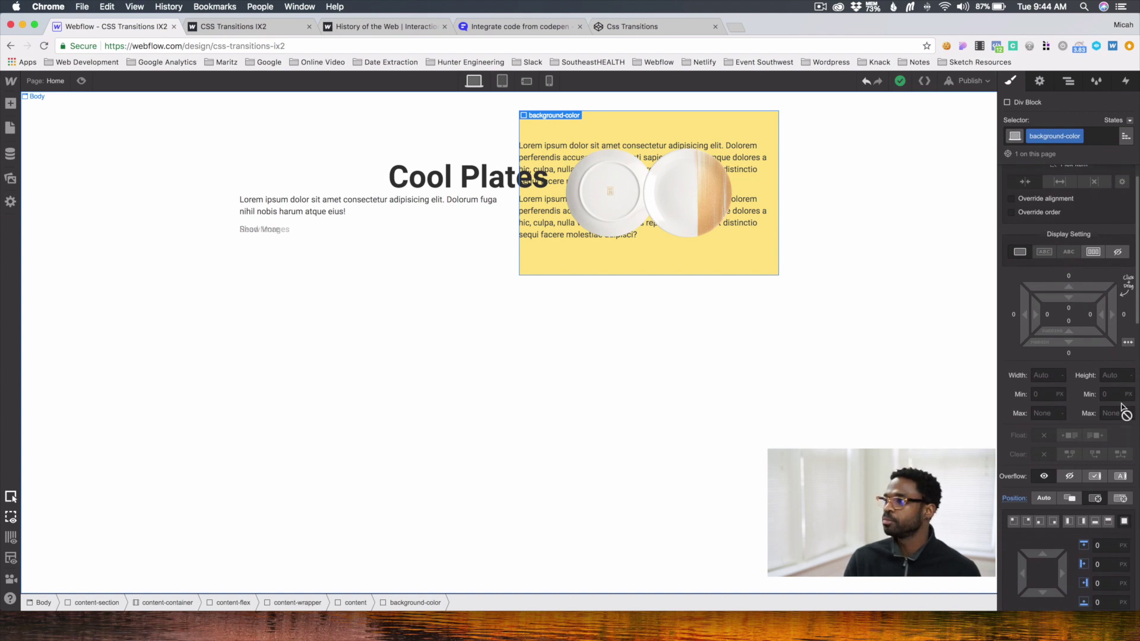
Select the content div that contains background-color and examine its position and overflow styles
{"action": "left_click", "coordinate": [1071, 86]}
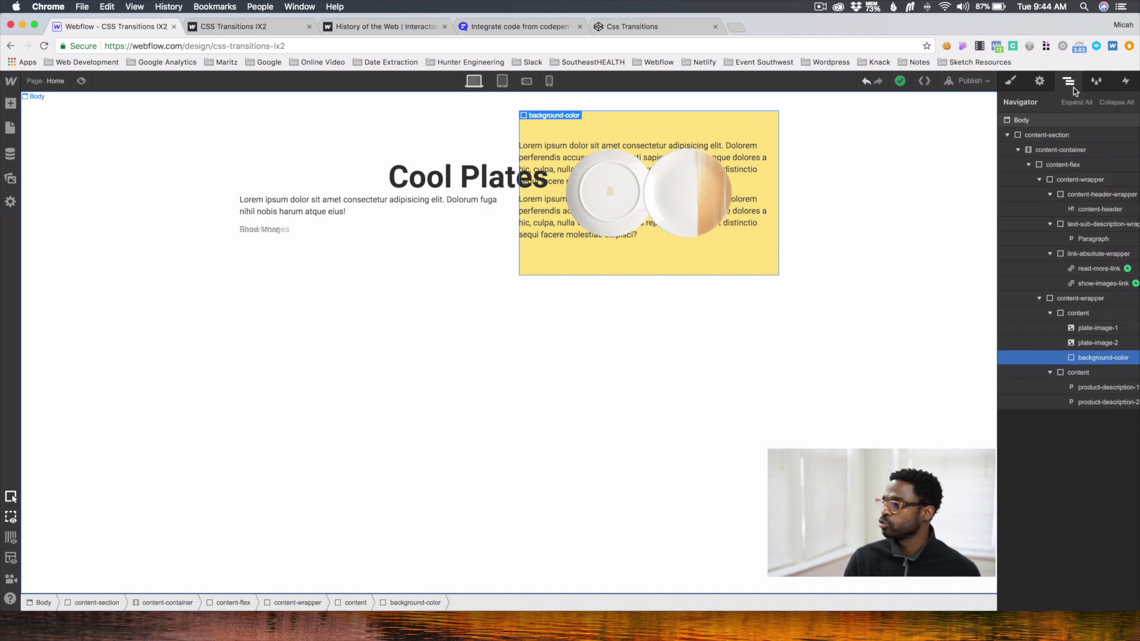
{"action": "left_click", "coordinate": [1078, 314]}
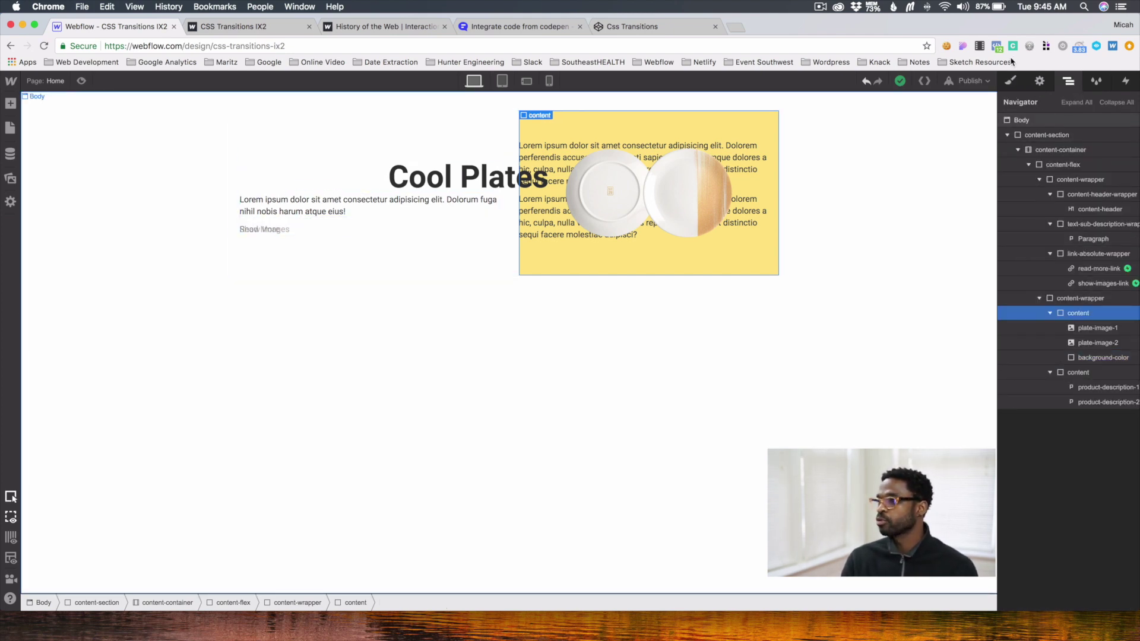
{"action": "key", "text": "s"}
{"action": "scroll", "coordinate": [1068, 443], "scroll_direction": "down", "scroll_amount": 3}
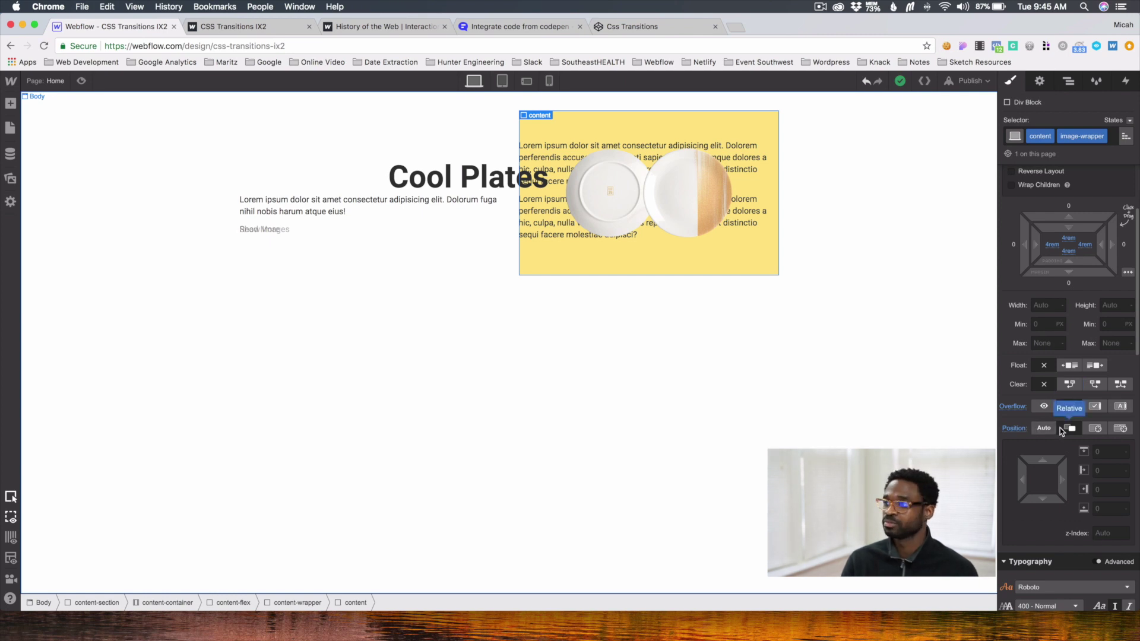
Reopen the Read More Link animation from the read-more-link's click trigger and inspect its first background-color Move action
{"action": "left_click", "coordinate": [1072, 81]}
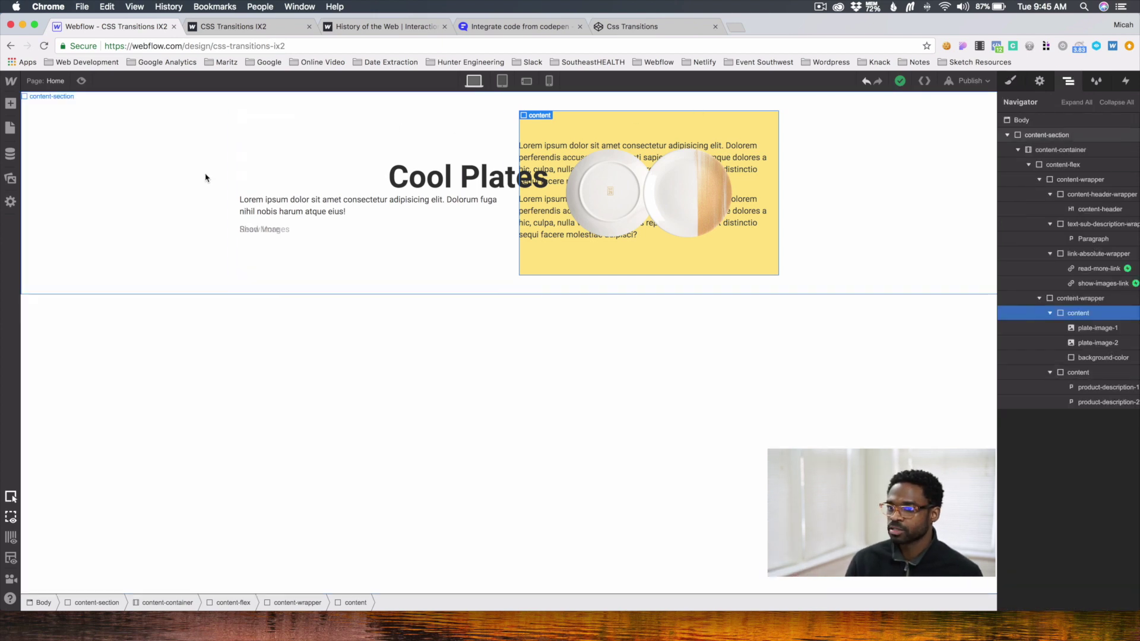
{"action": "left_click", "coordinate": [253, 232]}
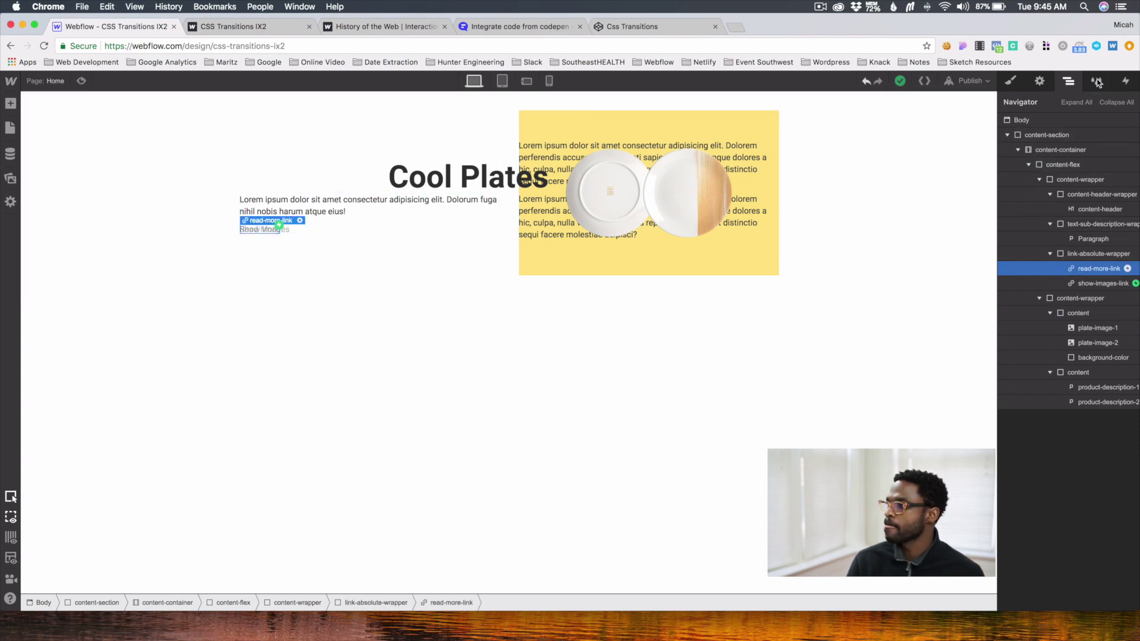
{"action": "left_click", "coordinate": [1123, 84]}
{"action": "left_click", "coordinate": [1095, 144]}
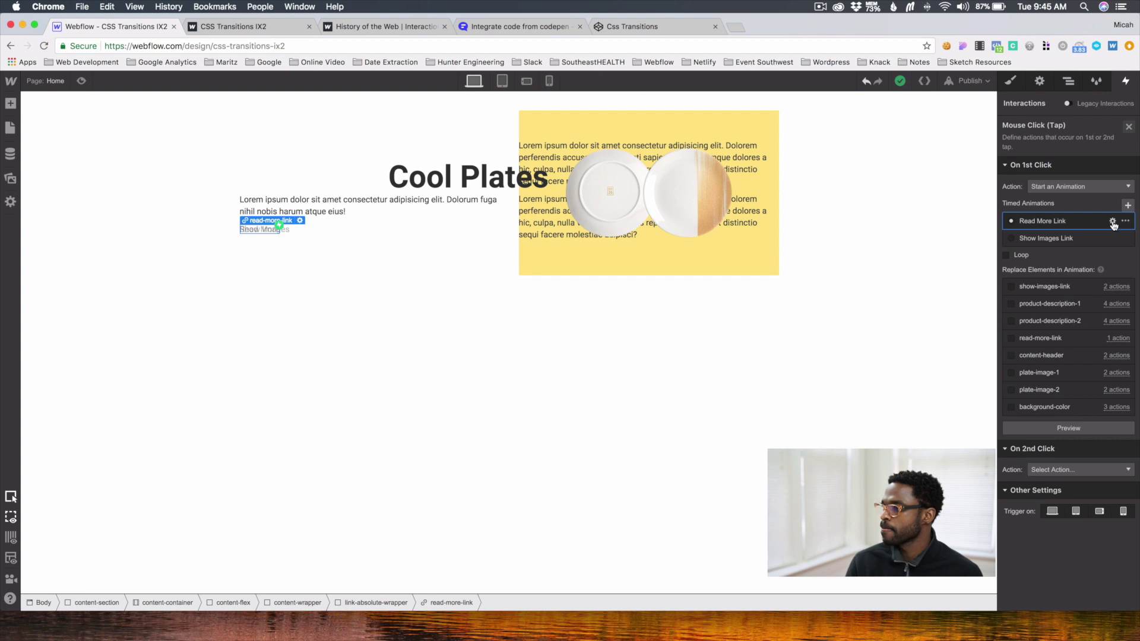
{"action": "left_click", "coordinate": [1112, 221]}
{"action": "scroll", "coordinate": [1067, 324], "scroll_direction": "down", "scroll_amount": 2}
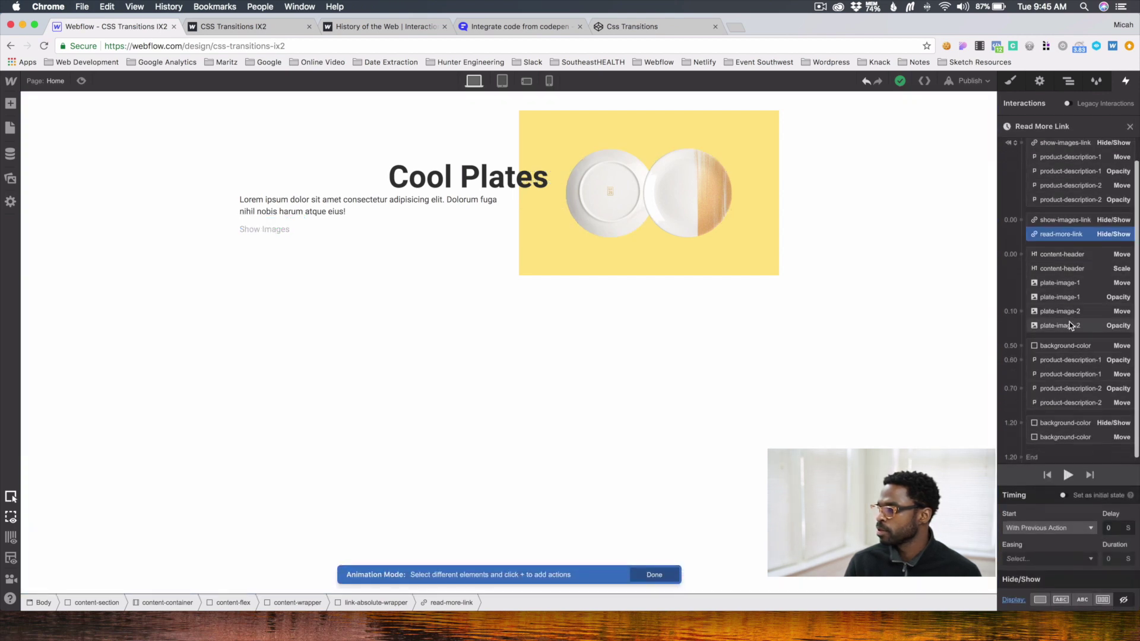
{"action": "left_click", "coordinate": [1069, 341]}
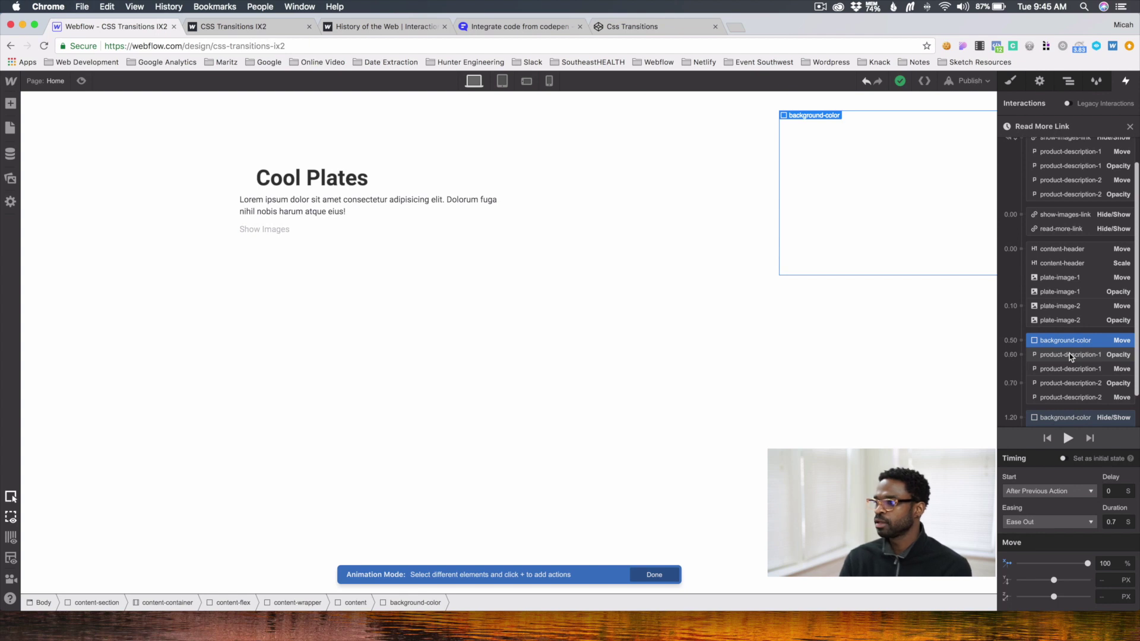
Inspect the Opacity and Move actions of both product descriptions and compare their timing with the preceding background-color Move action
{"action": "left_click", "coordinate": [1069, 354]}
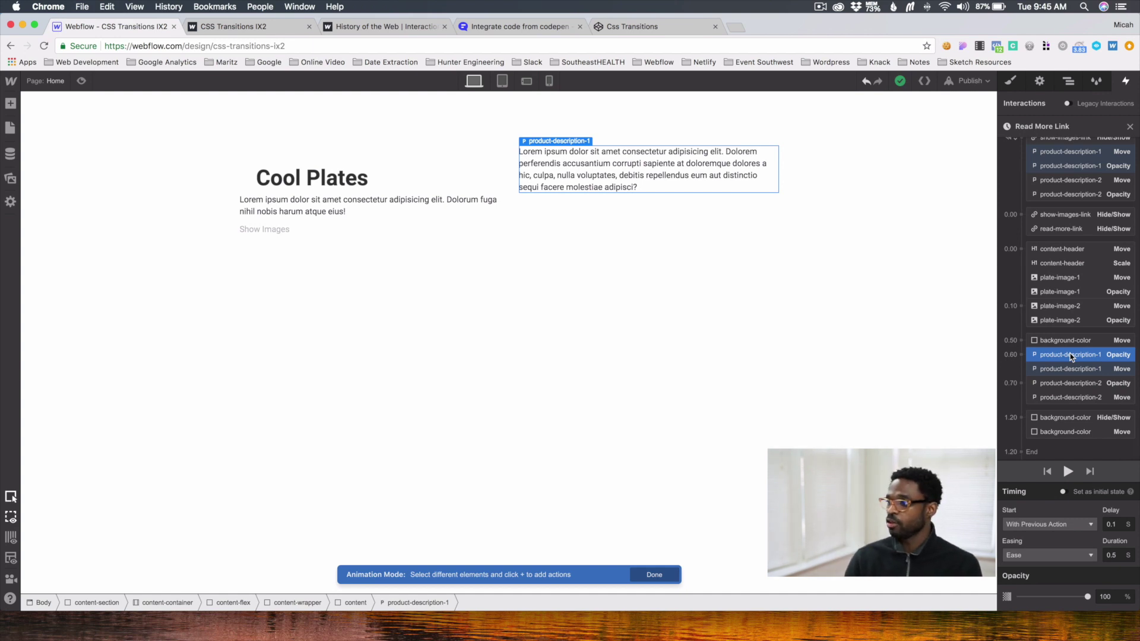
{"action": "left_click", "coordinate": [1070, 373]}
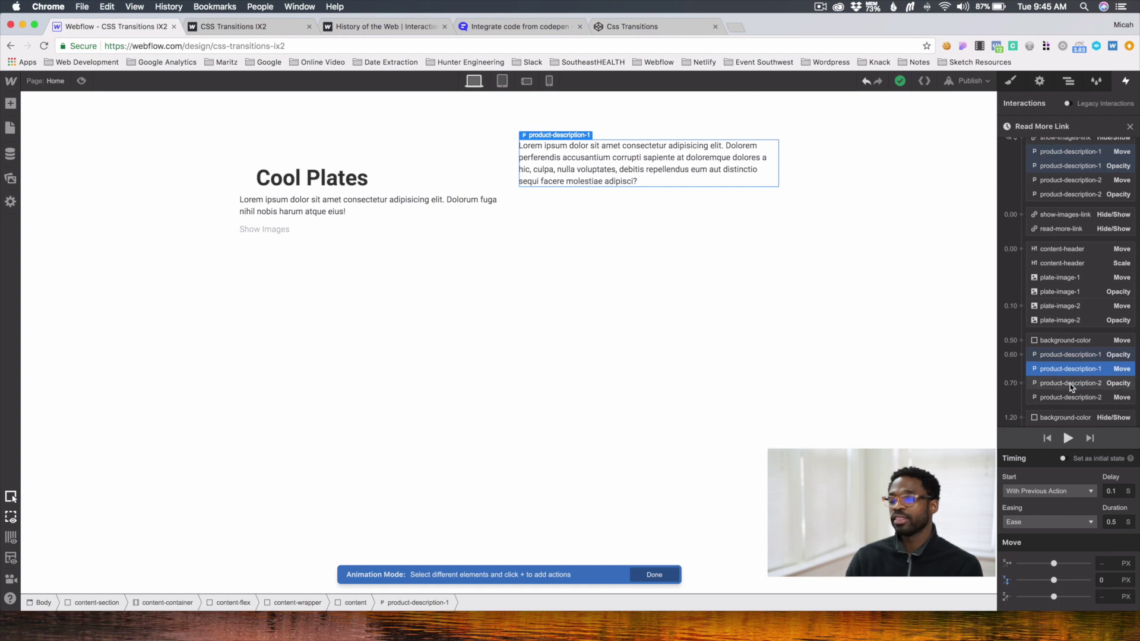
{"action": "left_click", "coordinate": [1070, 384]}
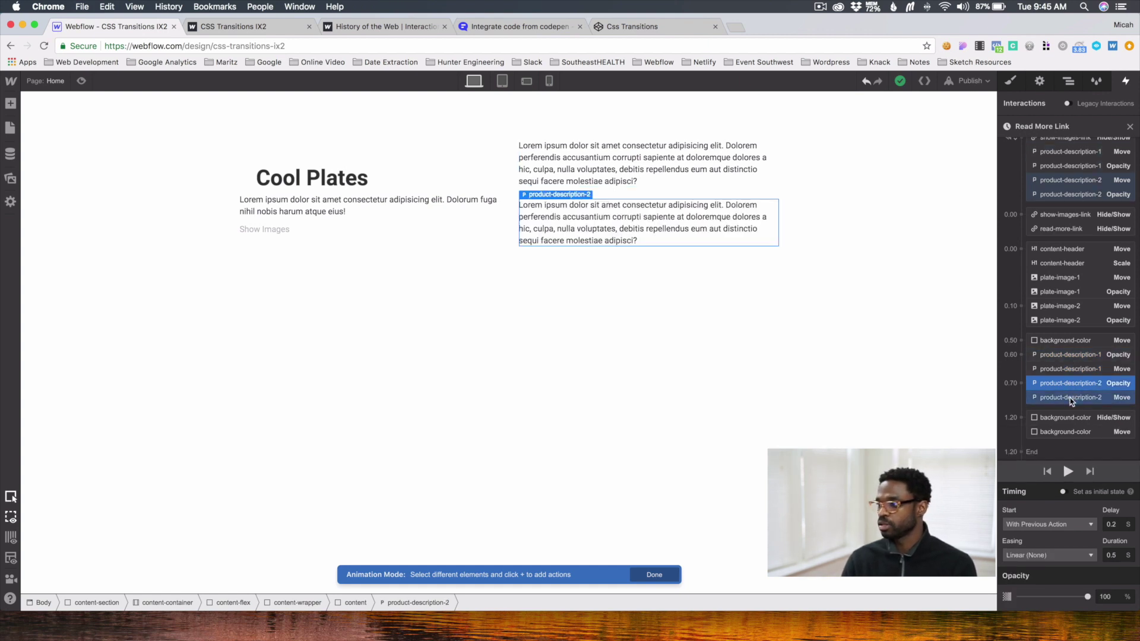
{"action": "left_click", "coordinate": [1070, 398]}
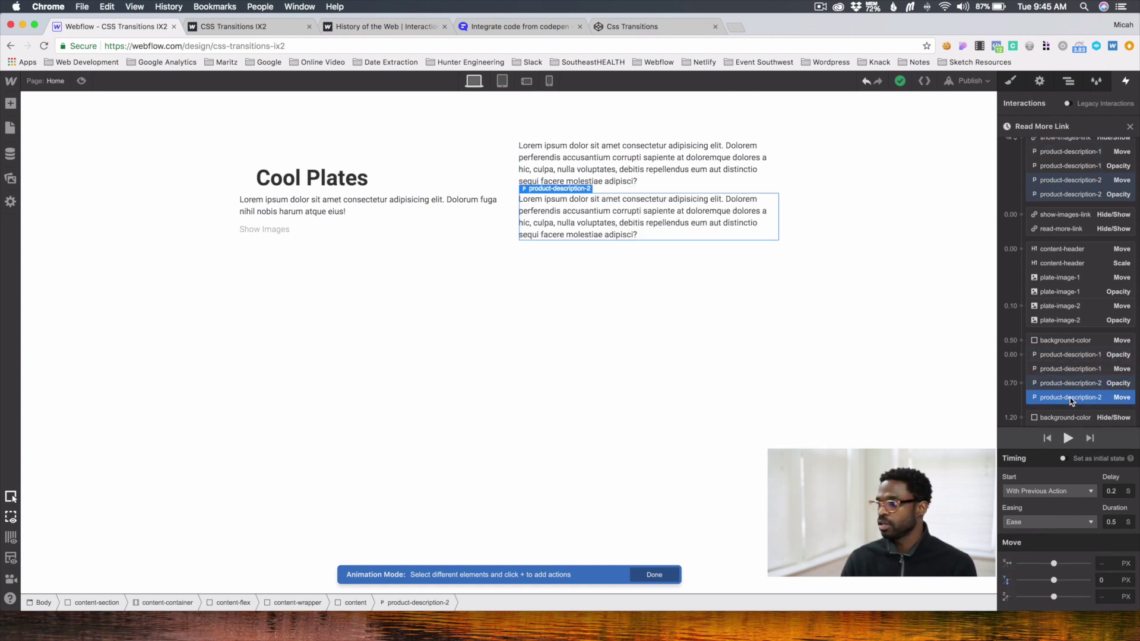
{"action": "left_click", "coordinate": [1063, 342]}
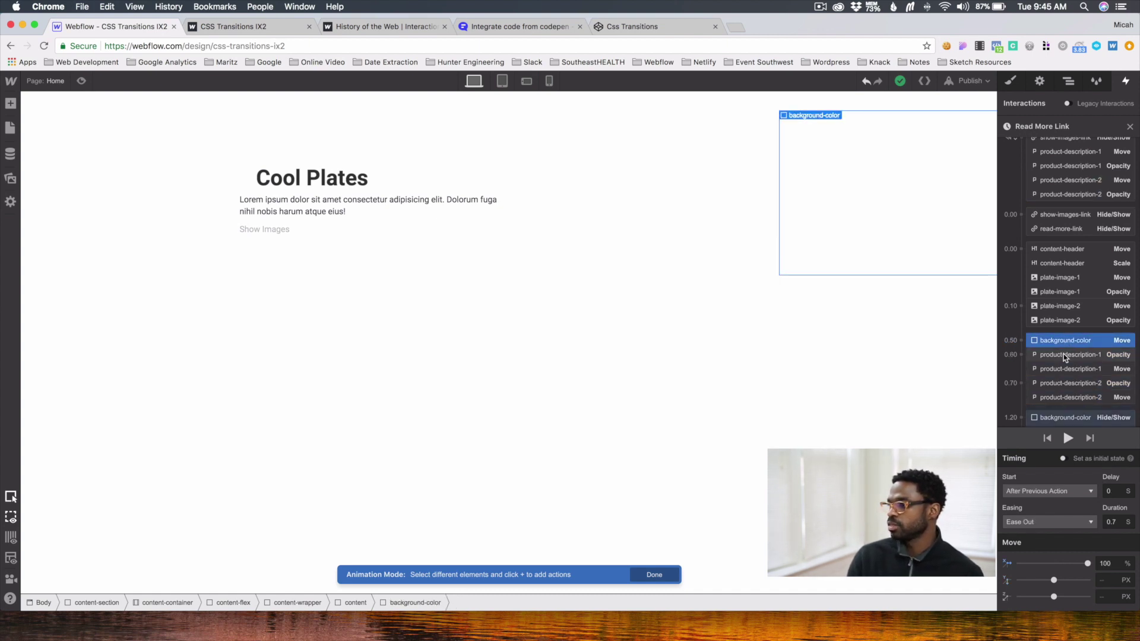
{"action": "left_click", "coordinate": [1064, 355]}
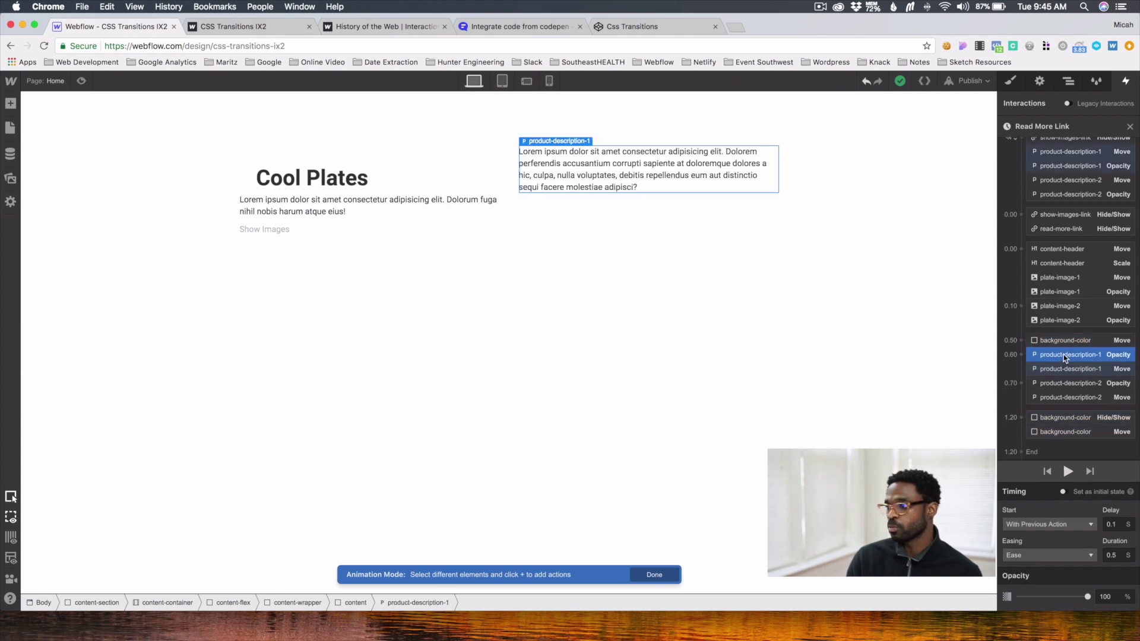
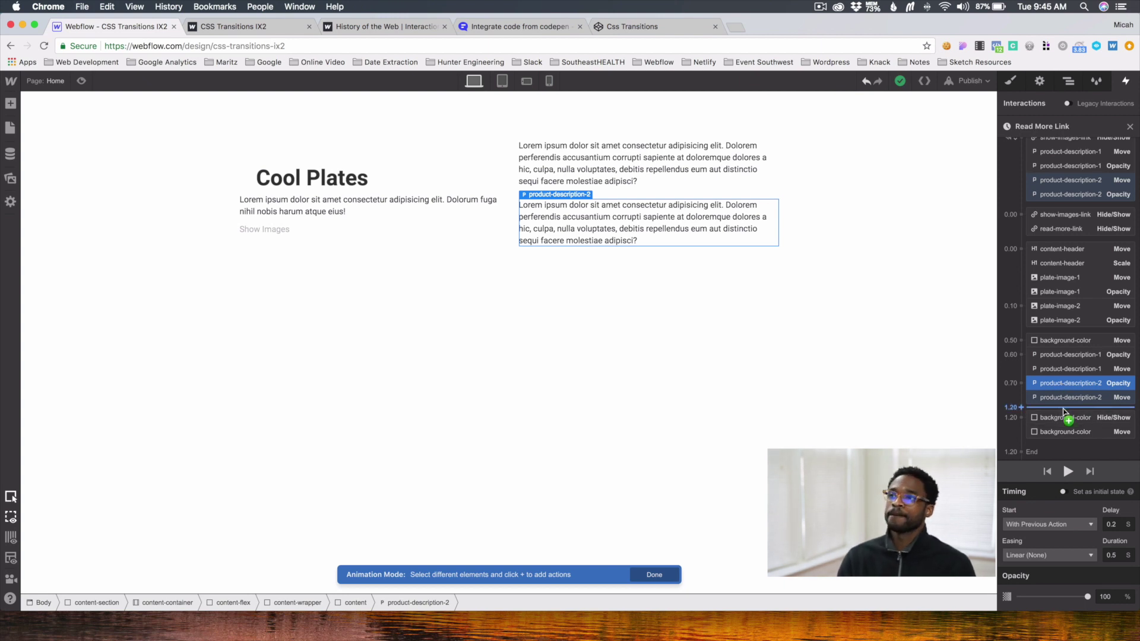
Switch to the Css Transitions pen on CodePen and play its Read More and Show Images transitions for comparison
{"action": "left_click", "coordinate": [620, 25]}
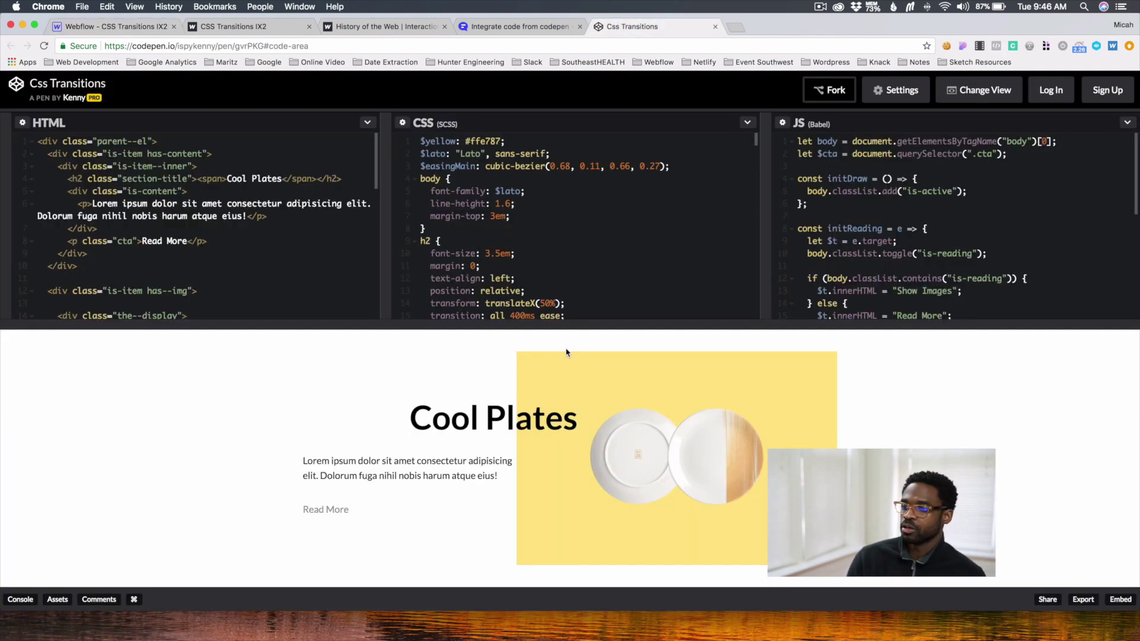
{"action": "left_click", "coordinate": [341, 511]}
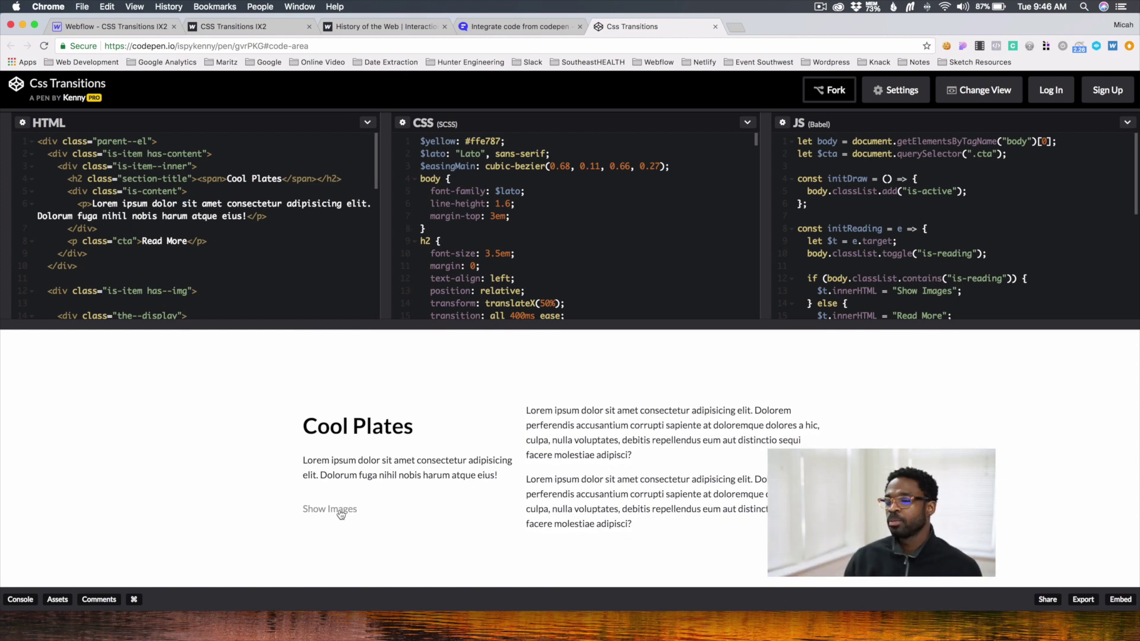
{"action": "left_click", "coordinate": [341, 512]}
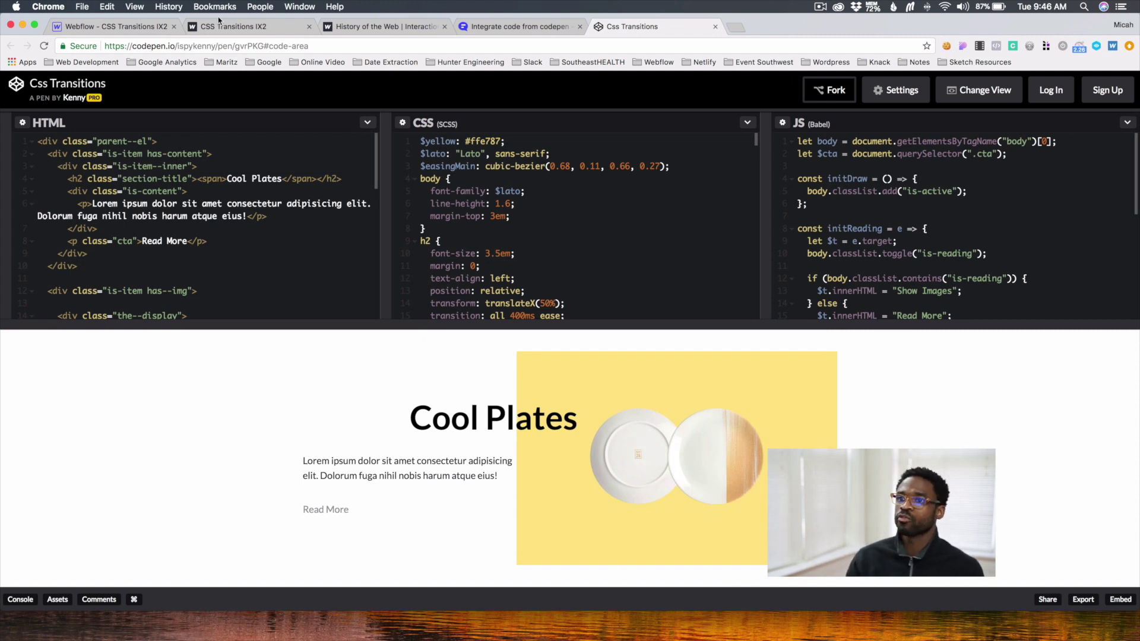
Return to the Webflow Designer and inspect the final background-color Hide/Show and Move actions of the Read More Link animation
{"action": "left_click", "coordinate": [143, 34]}
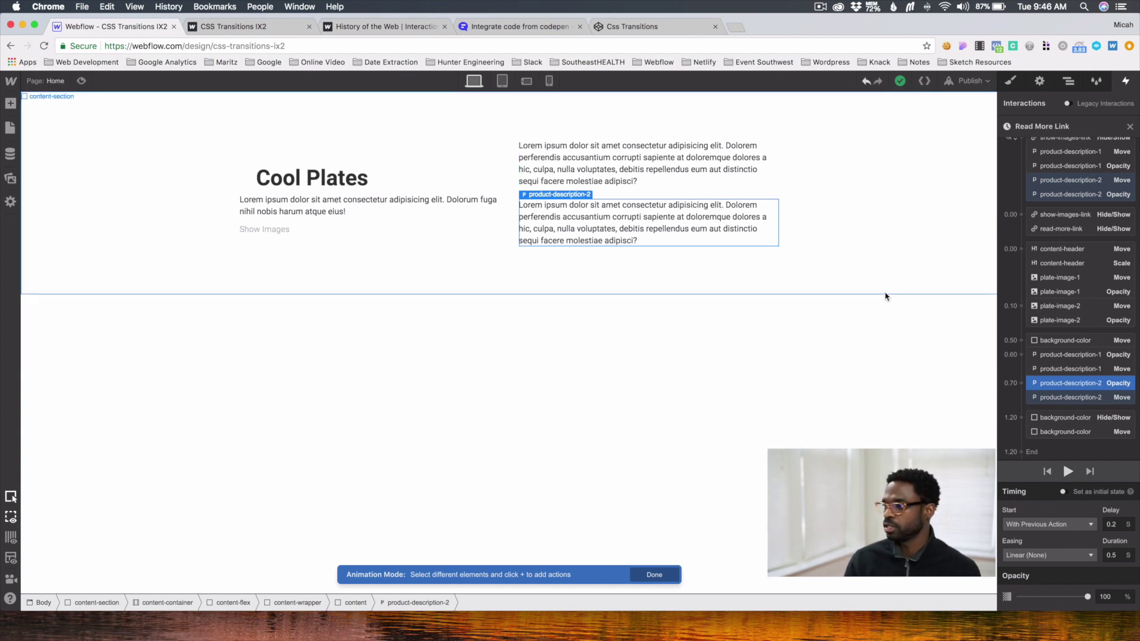
{"action": "left_click", "coordinate": [1089, 419]}
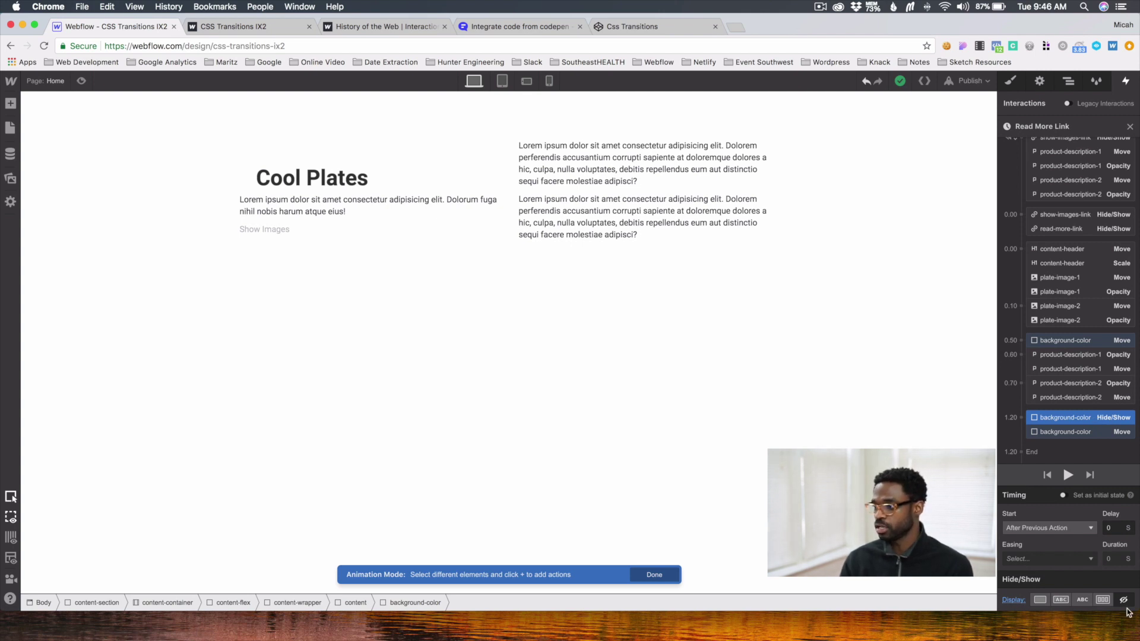
{"action": "left_click", "coordinate": [1071, 429]}
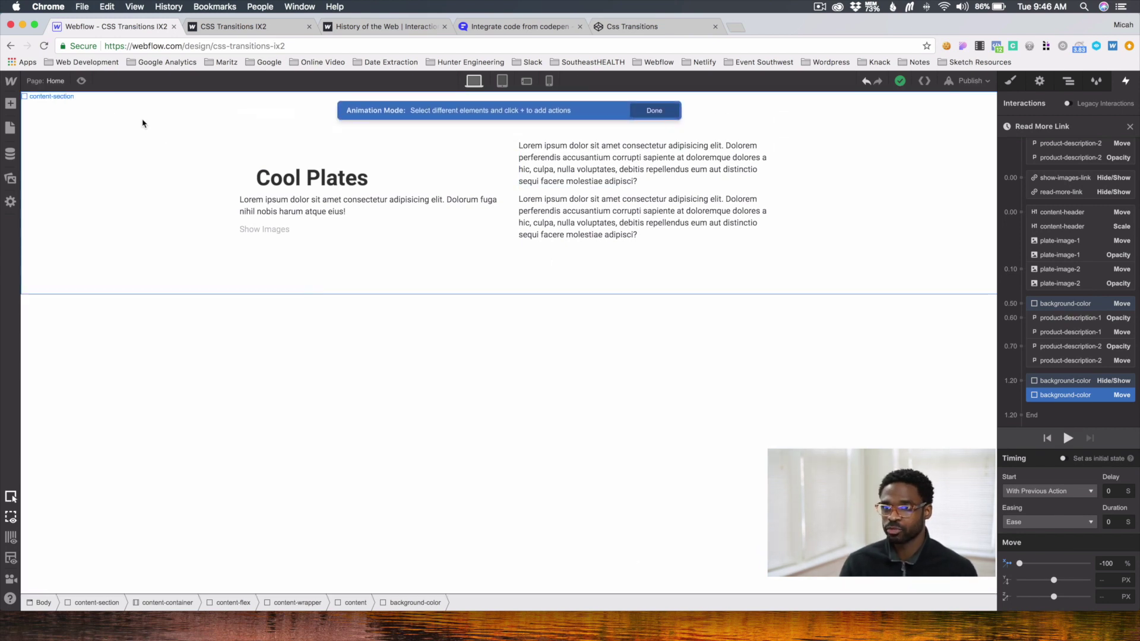
Preview the page, play the Read More animation, and return to the Designer
{"action": "left_click", "coordinate": [82, 80]}
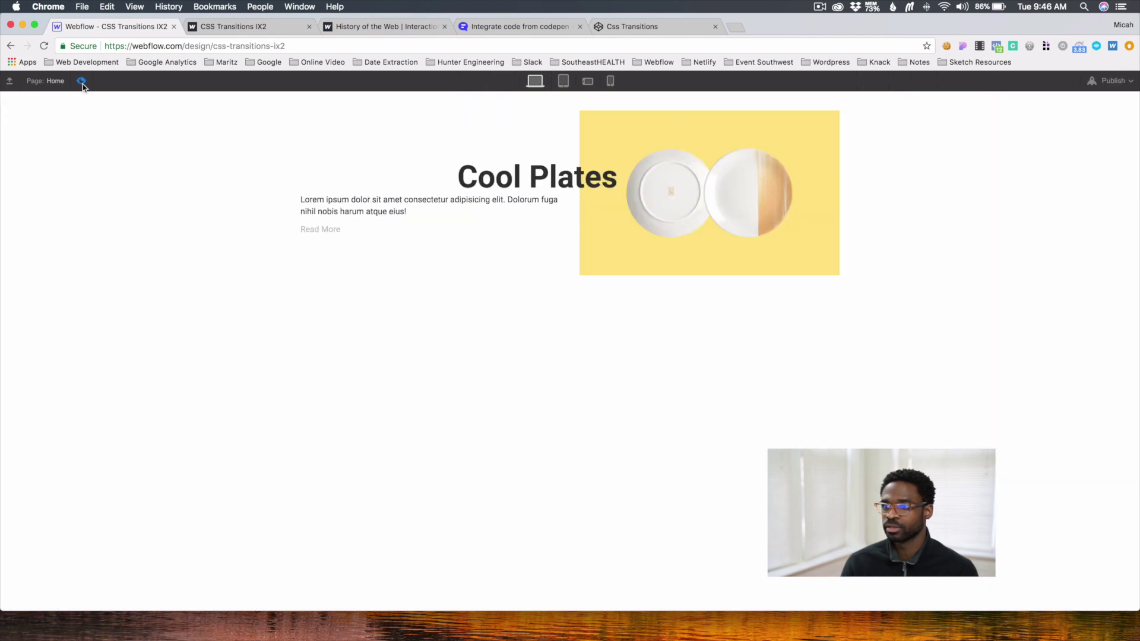
{"action": "left_click", "coordinate": [313, 230]}
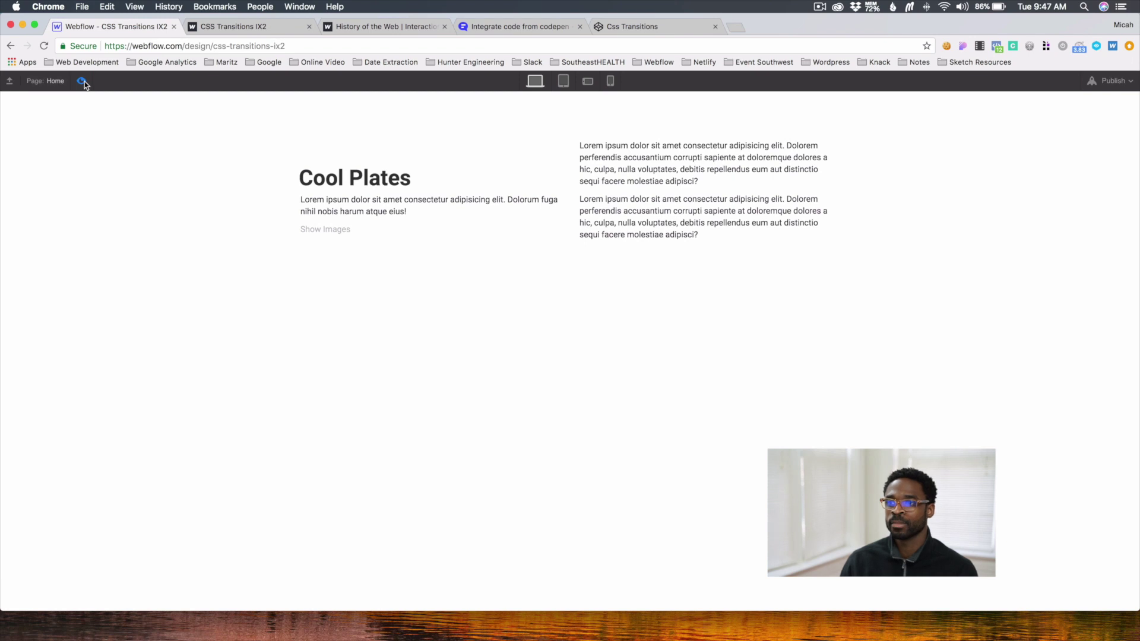
{"action": "key", "text": "super+shift+p"}
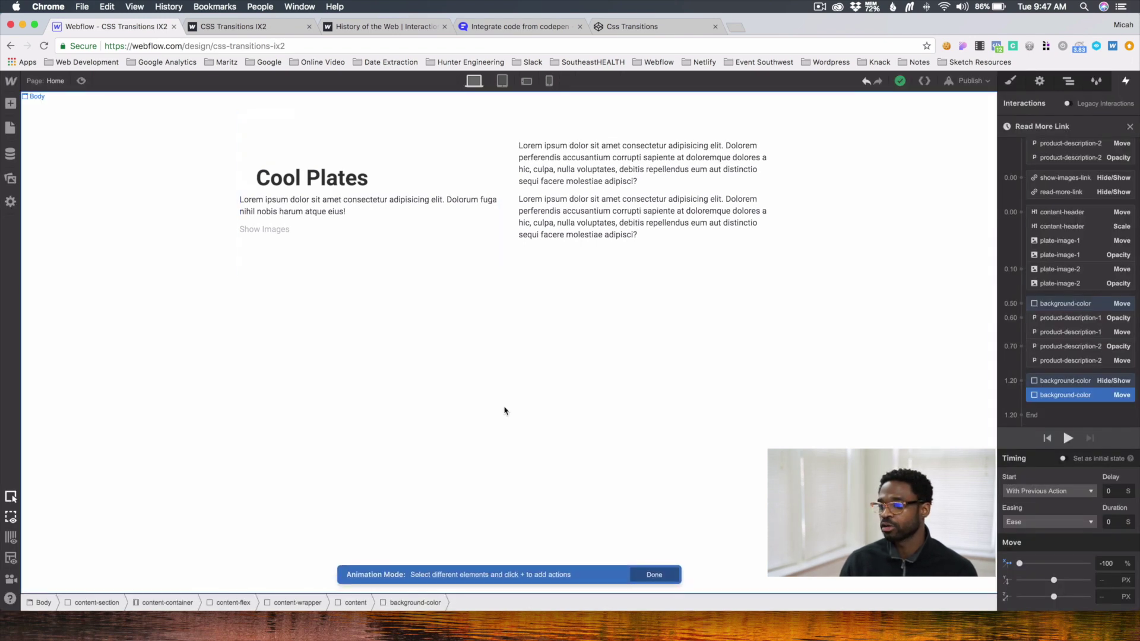
Leave the Read More Link animation and open the Show Images Link animation from the show-images-link's click trigger
{"action": "left_click", "coordinate": [654, 574]}
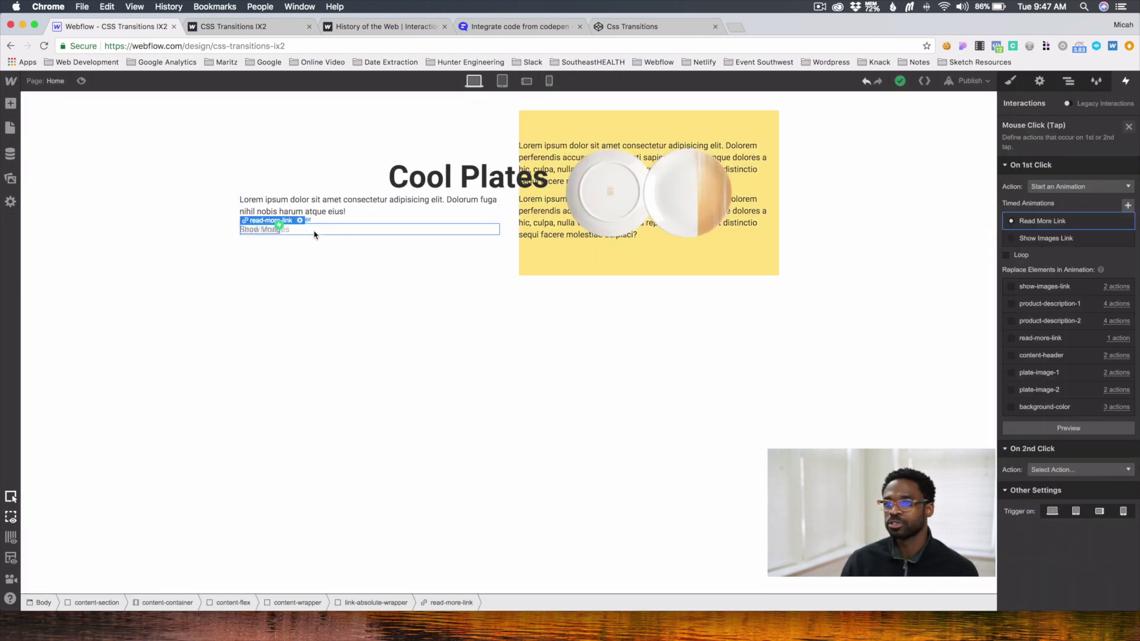
{"action": "left_click", "coordinate": [286, 232]}
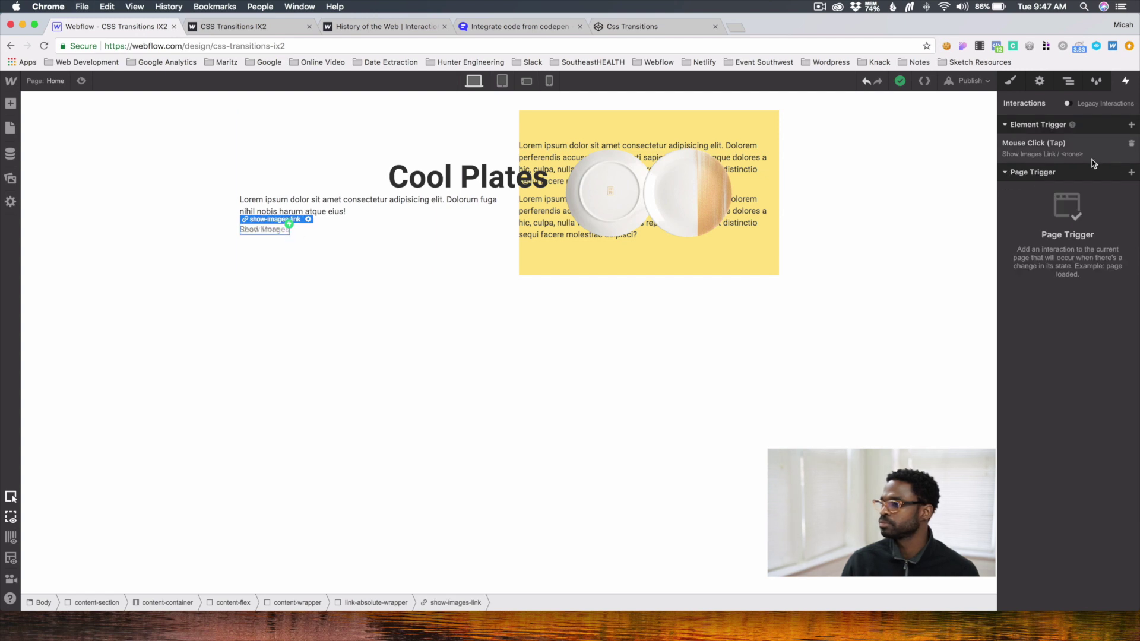
{"action": "left_click", "coordinate": [1091, 158]}
{"action": "mouse_move", "coordinate": [1098, 245]}
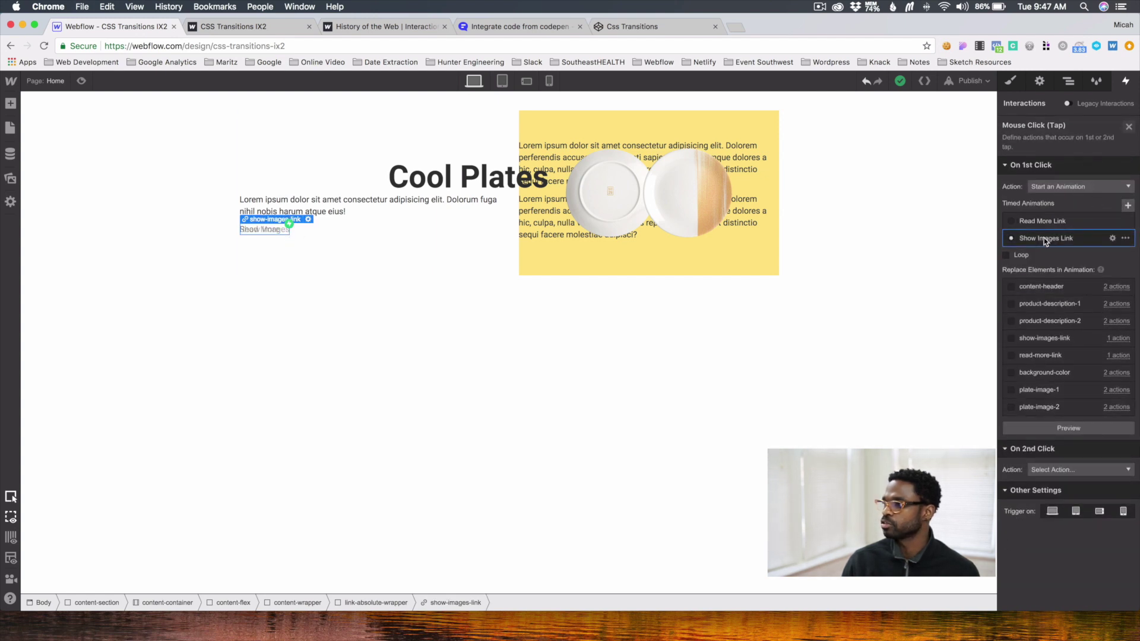
{"action": "left_click", "coordinate": [1111, 239]}
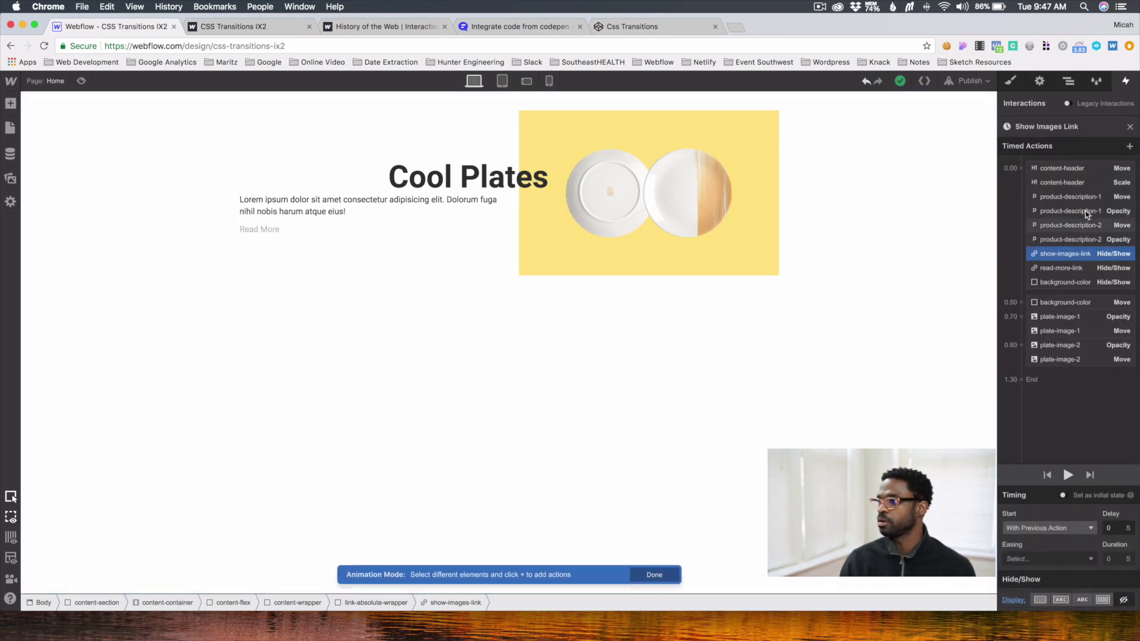
Inspect the content-header Move and Scale actions and the Move and Opacity actions of both product descriptions in the Show Images Link animation
{"action": "left_click", "coordinate": [1053, 170]}
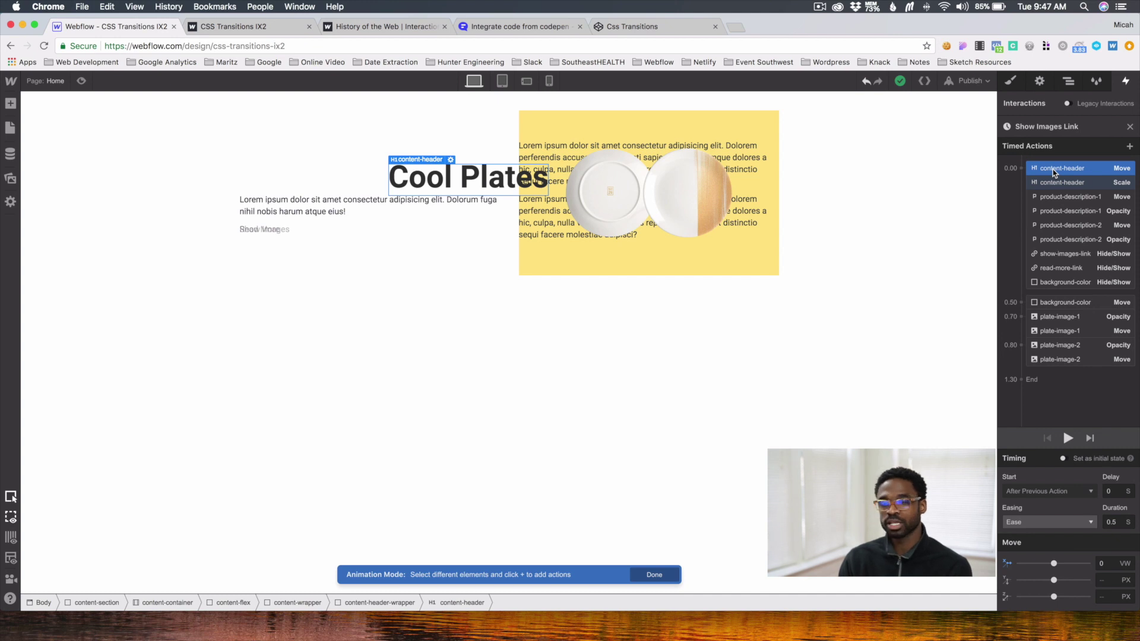
{"action": "left_click", "coordinate": [1061, 186]}
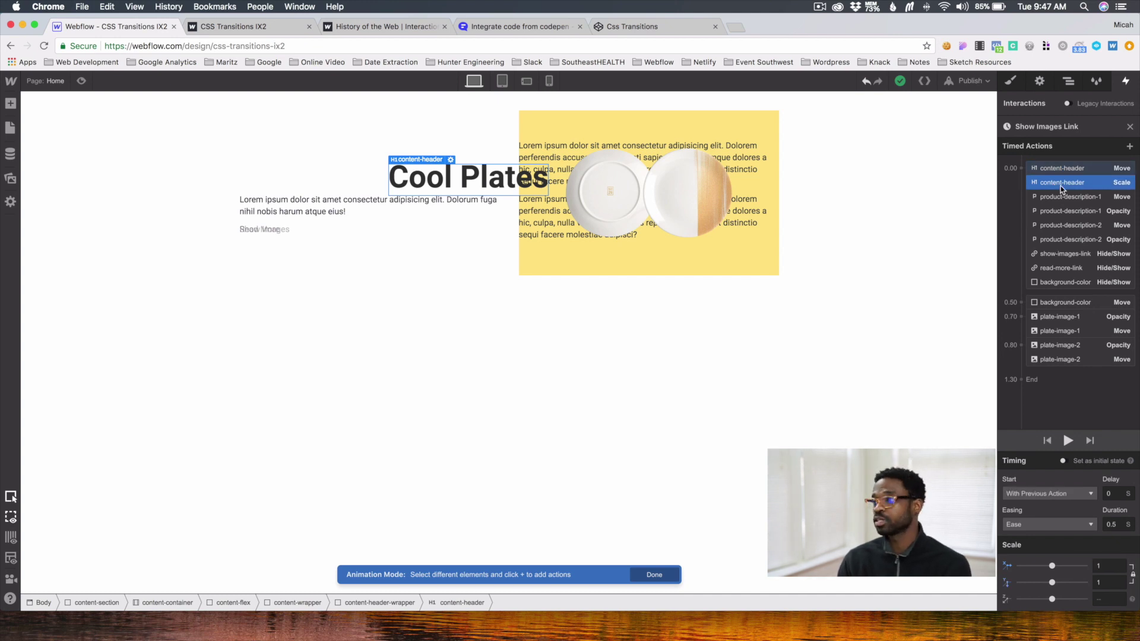
{"action": "left_click", "coordinate": [1067, 202]}
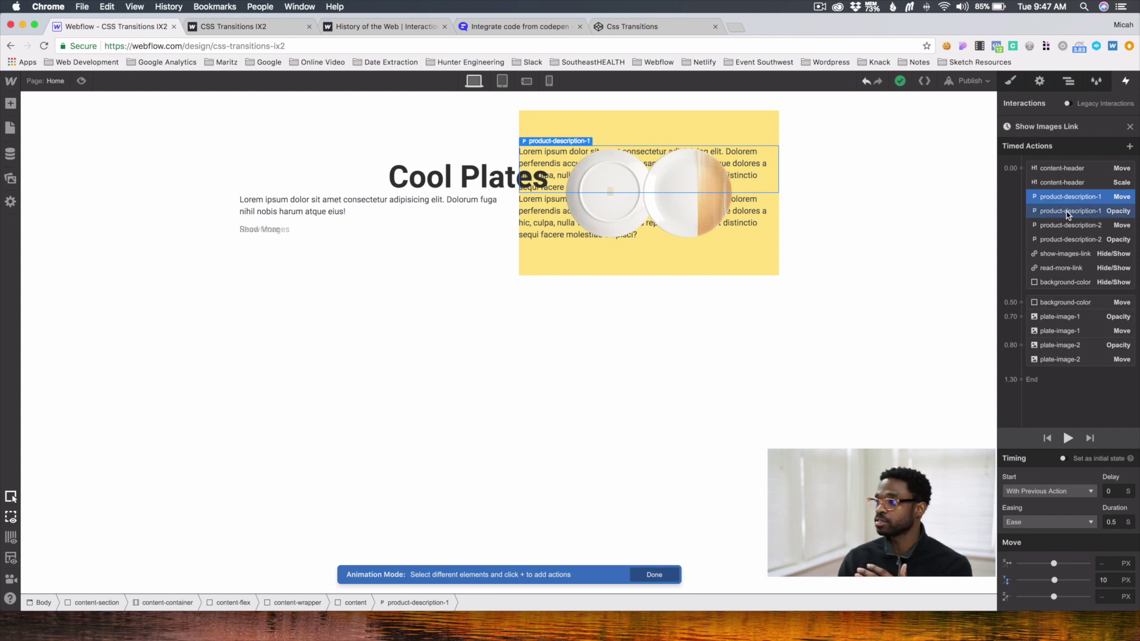
{"action": "left_click", "coordinate": [1066, 211]}
{"action": "left_click", "coordinate": [1070, 227]}
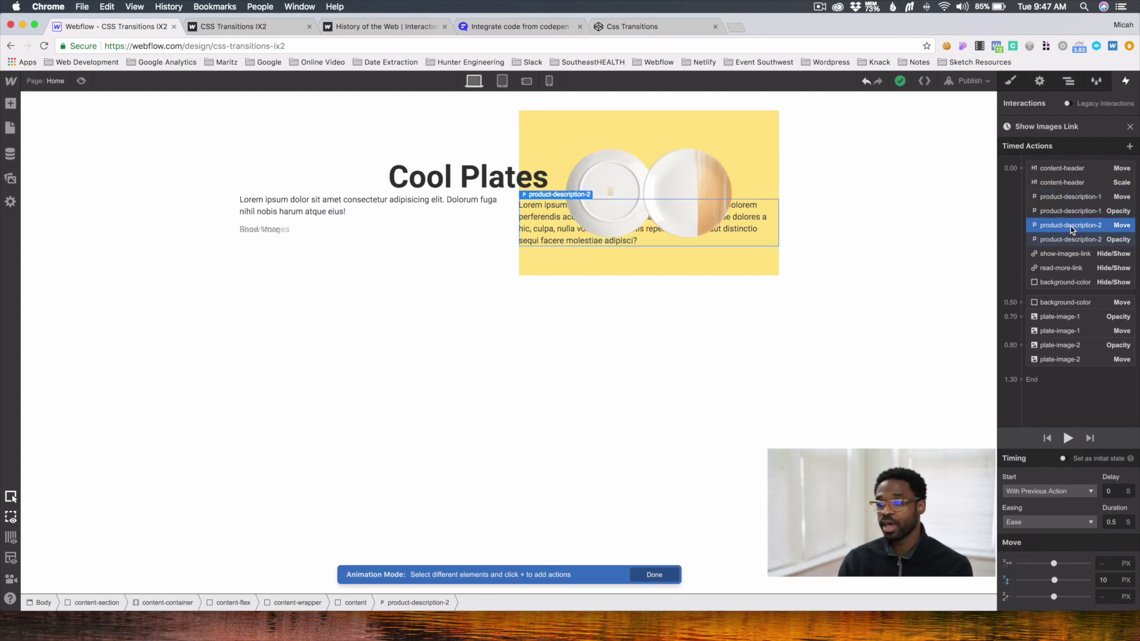
{"action": "left_click", "coordinate": [1074, 237]}
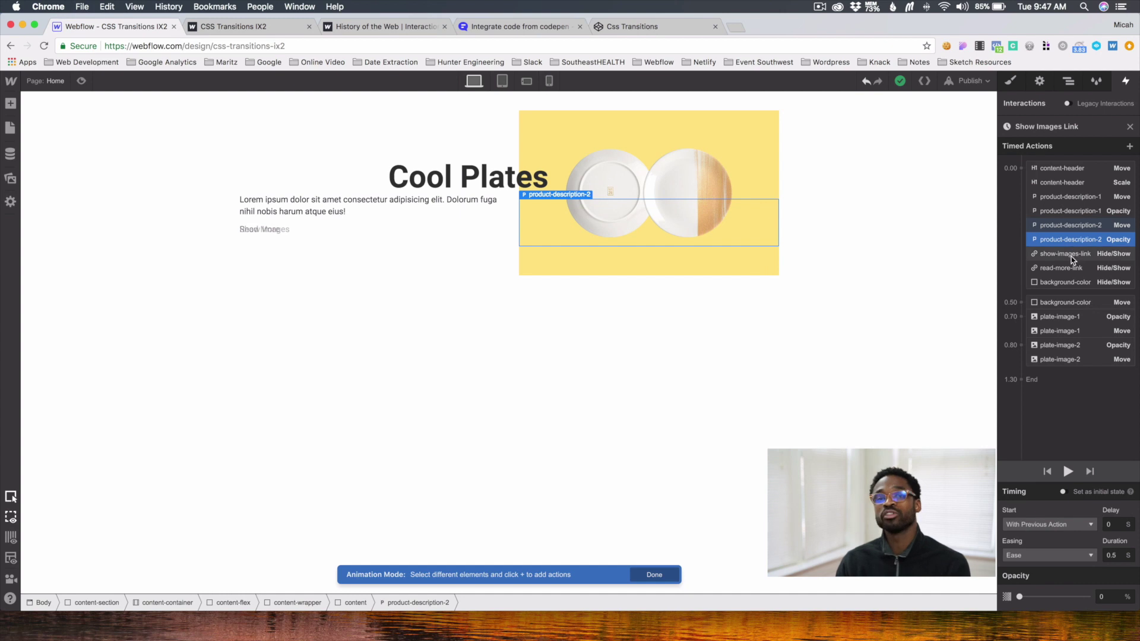
Inspect the Hide/Show actions of show-images-link, read-more-link and background-color, plus the background-color Move action
{"action": "left_click", "coordinate": [1072, 254]}
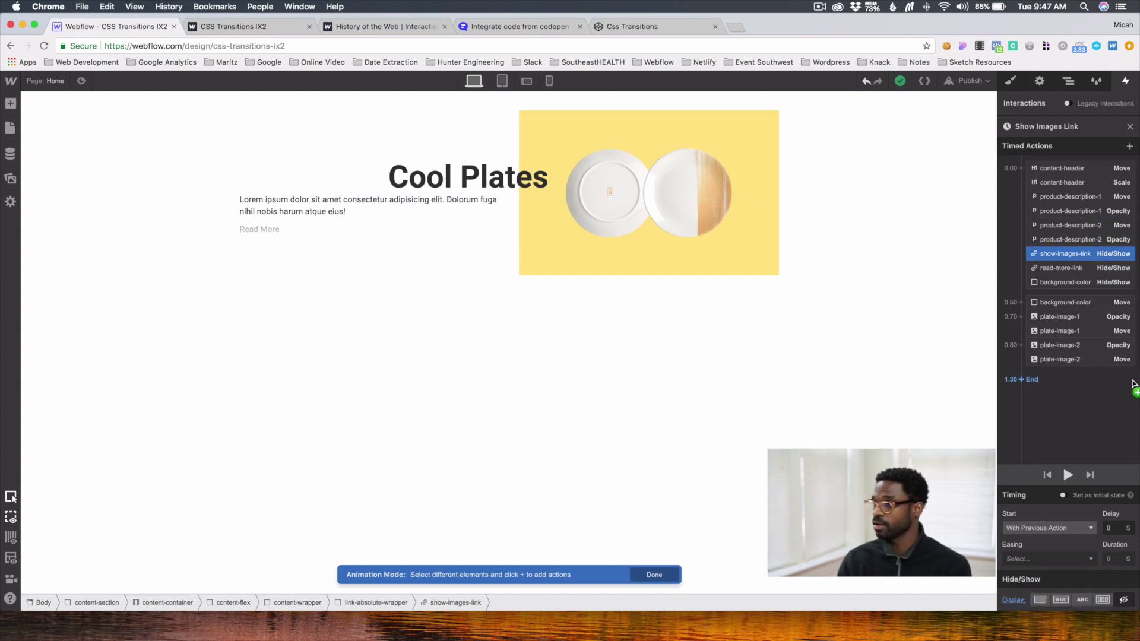
{"action": "left_click", "coordinate": [1067, 268]}
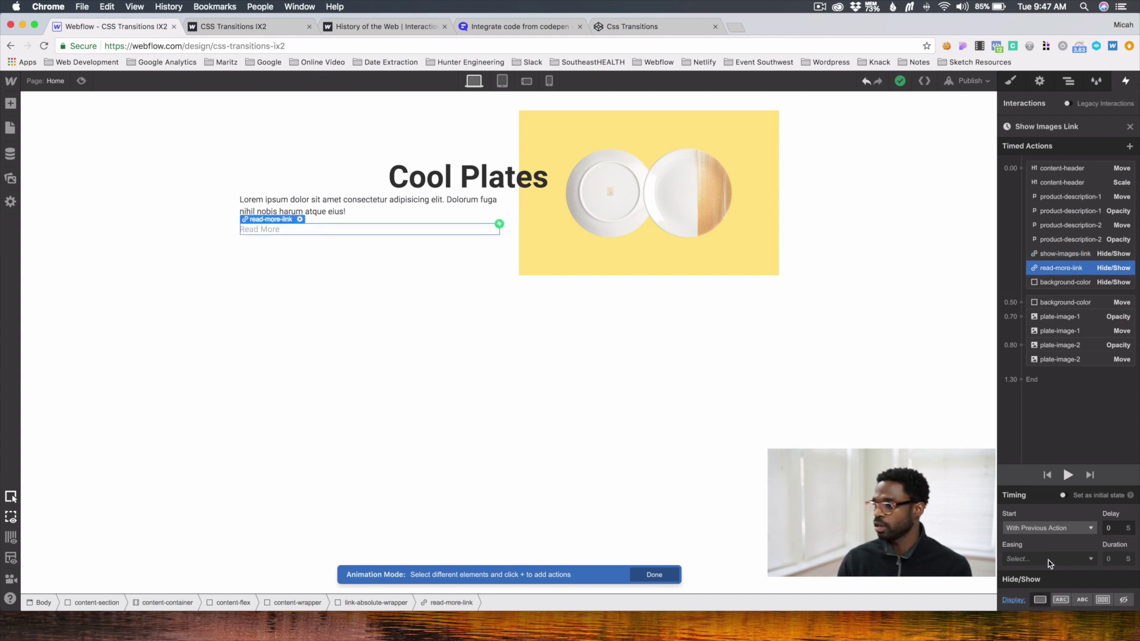
{"action": "left_click_drag", "start_coordinate": [1042, 600], "coordinate": [1091, 287]}
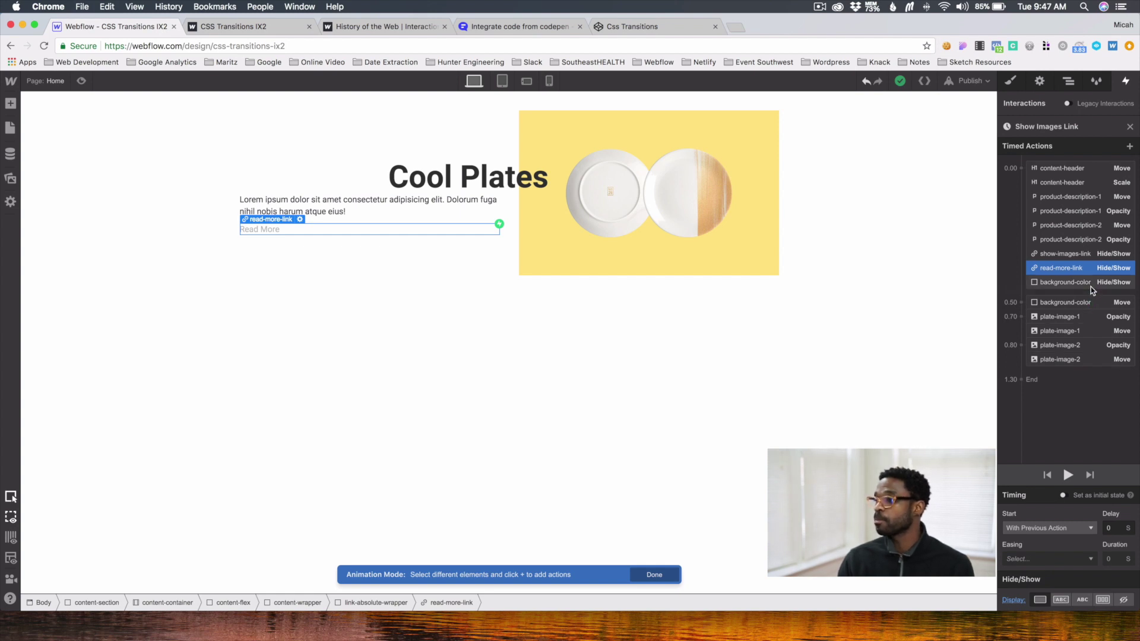
{"action": "left_click", "coordinate": [1091, 287]}
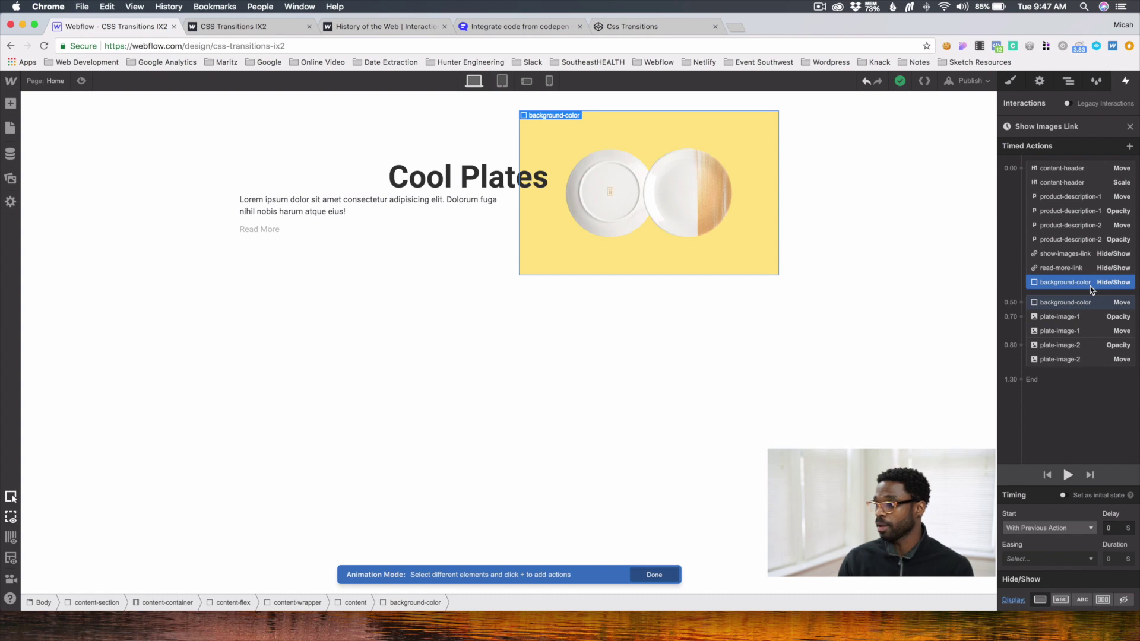
{"action": "left_click", "coordinate": [1089, 305]}
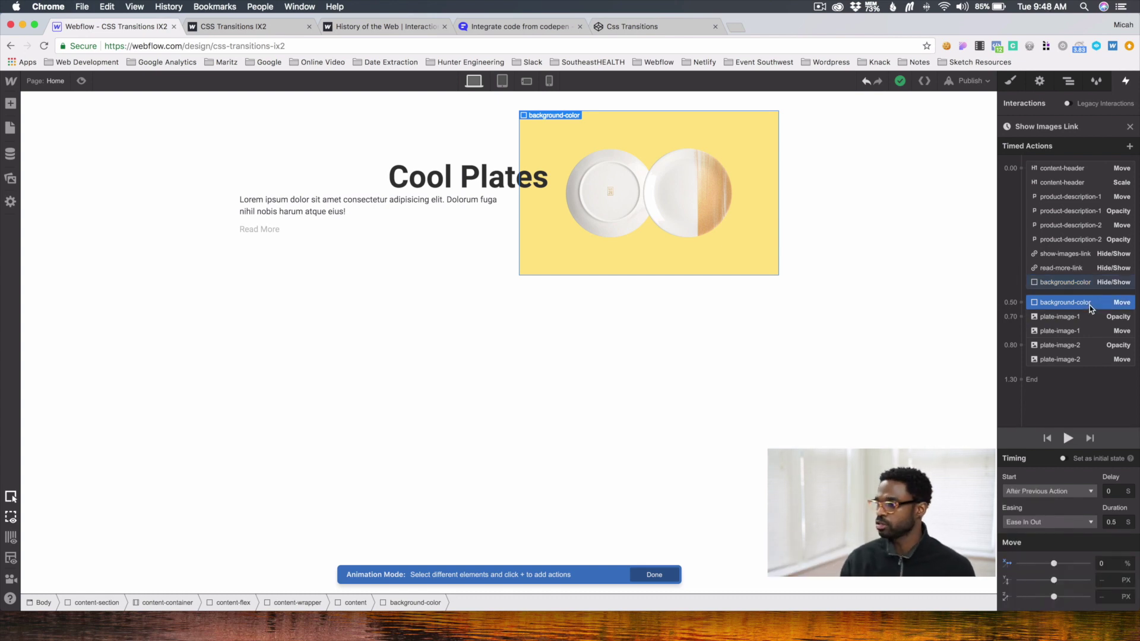
{"action": "left_click_drag", "start_coordinate": [1089, 305], "coordinate": [1014, 308]}
Inspect the Opacity and Move actions of plate-image-1 and plate-image-2 in the Show Images Link animation
{"action": "left_click", "coordinate": [1044, 319]}
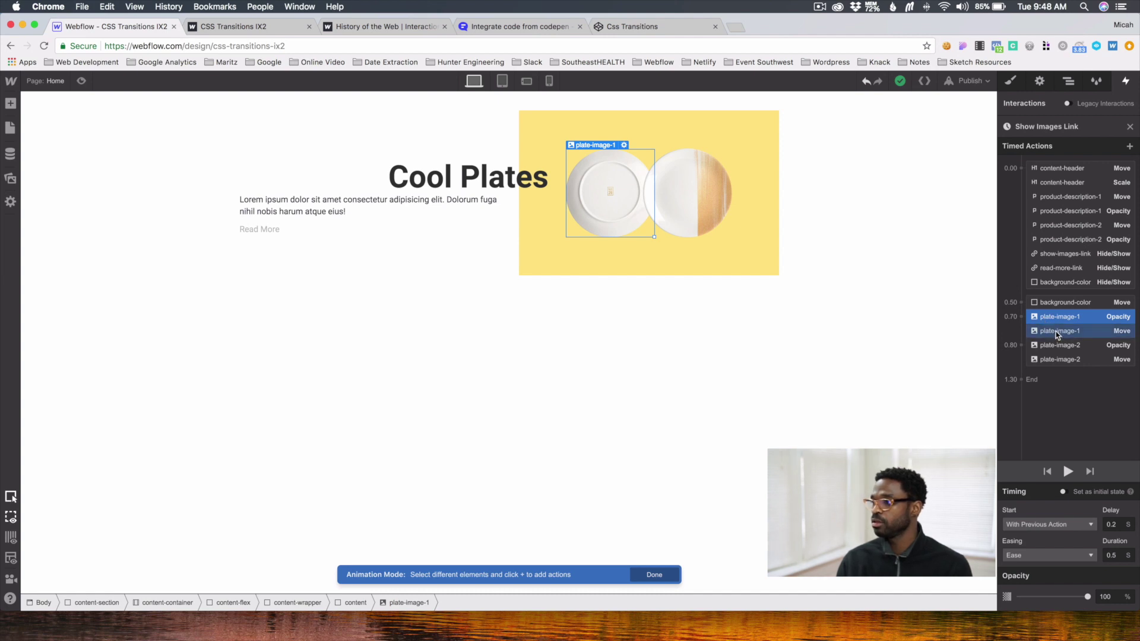
{"action": "left_click", "coordinate": [1056, 331]}
{"action": "left_click", "coordinate": [1057, 347]}
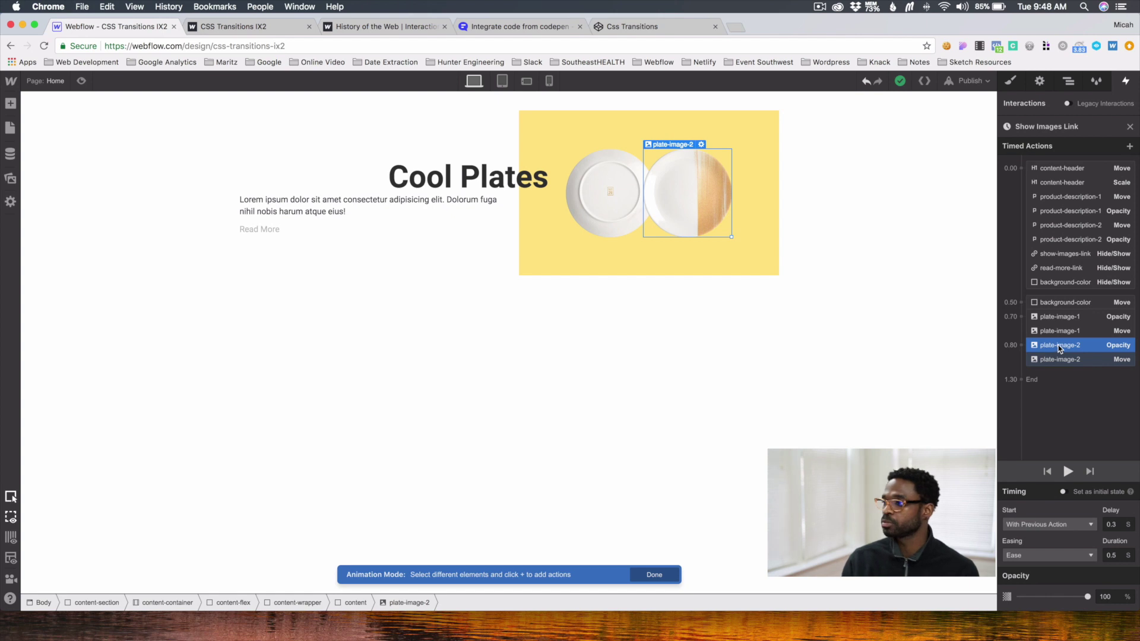
{"action": "left_click", "coordinate": [1062, 361]}
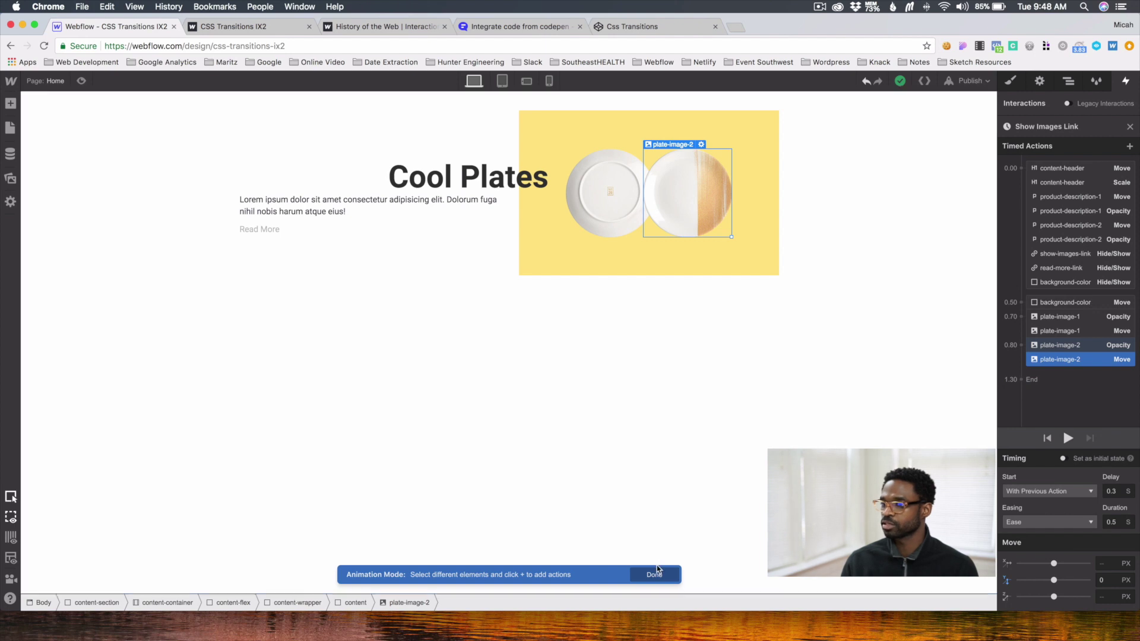
Leave the Show Images Link animation and open the page preview
{"action": "left_click", "coordinate": [655, 110]}
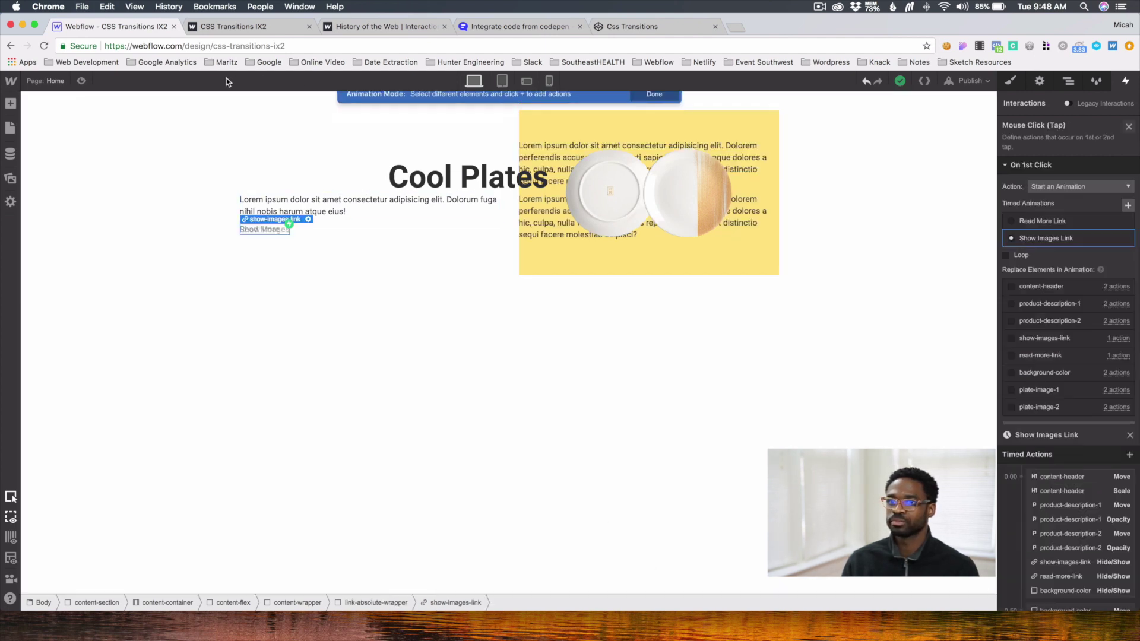
{"action": "left_click", "coordinate": [82, 81]}
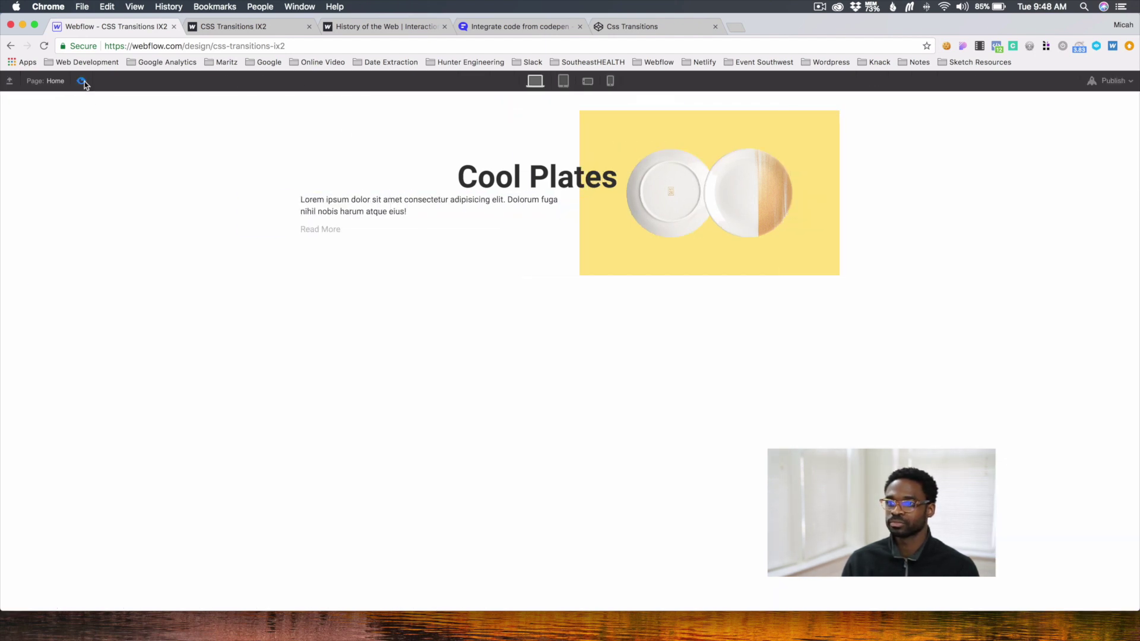
Play the Read More and Show Images transitions in the page preview and compare them with the original Css Transitions pen on CodePen
{"action": "left_click", "coordinate": [314, 232]}
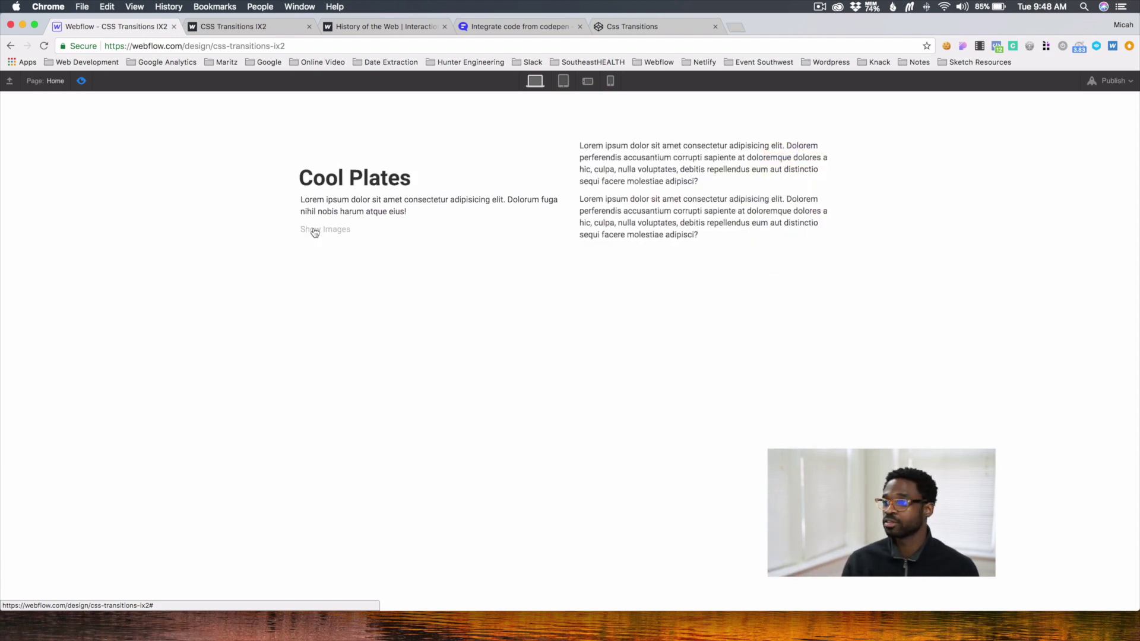
{"action": "left_click", "coordinate": [314, 232]}
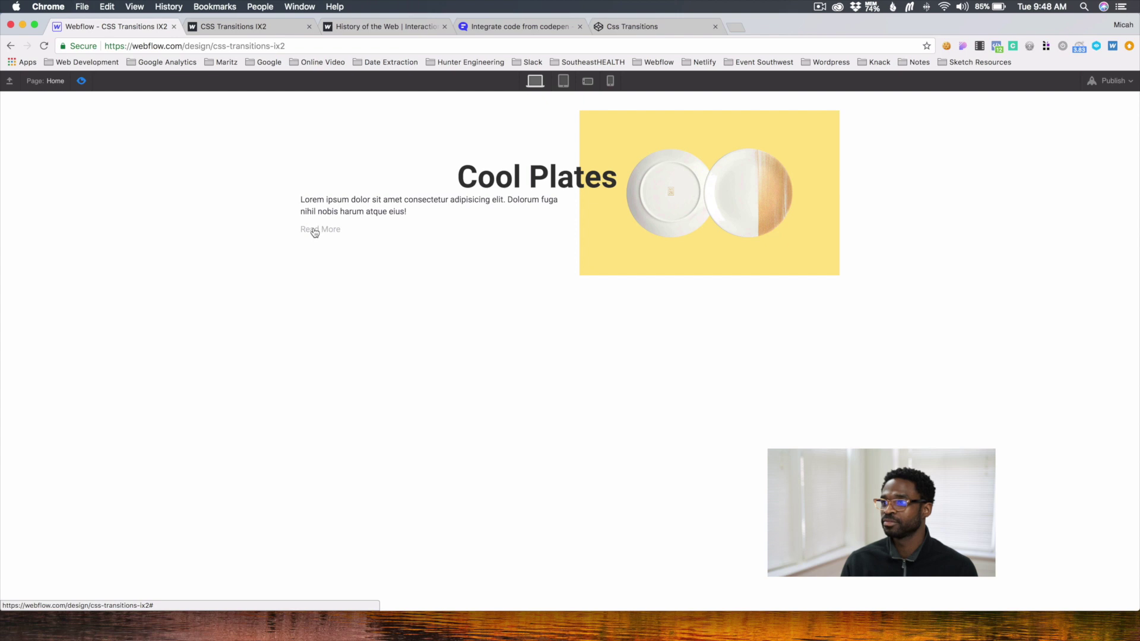
{"action": "left_click", "coordinate": [617, 28]}
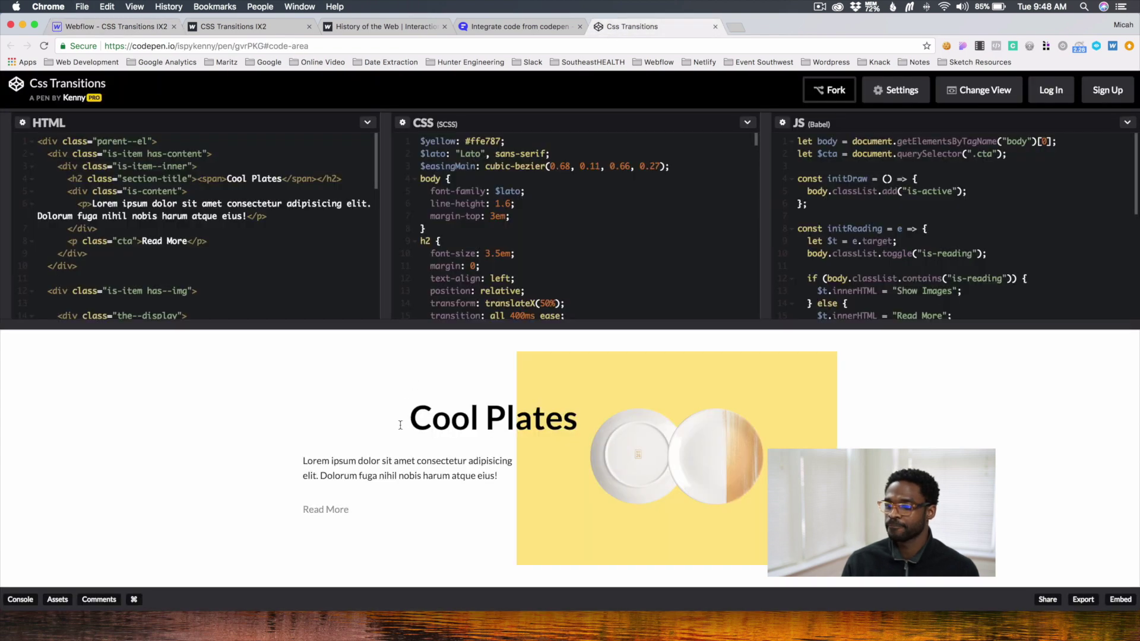
{"action": "left_click", "coordinate": [306, 508]}
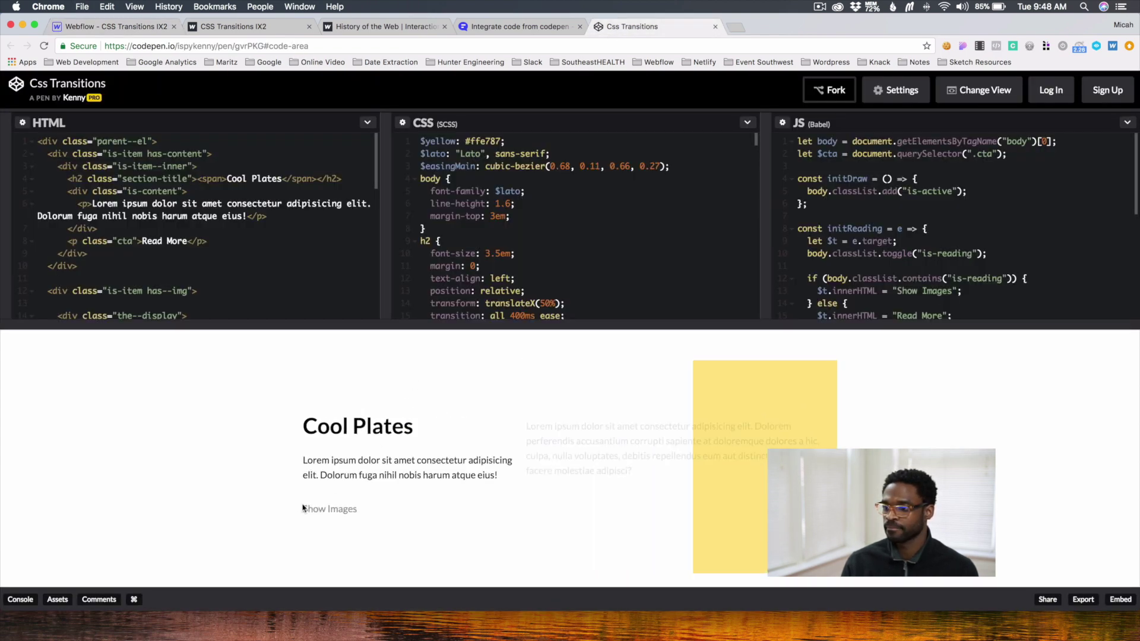
{"action": "left_click", "coordinate": [305, 509]}
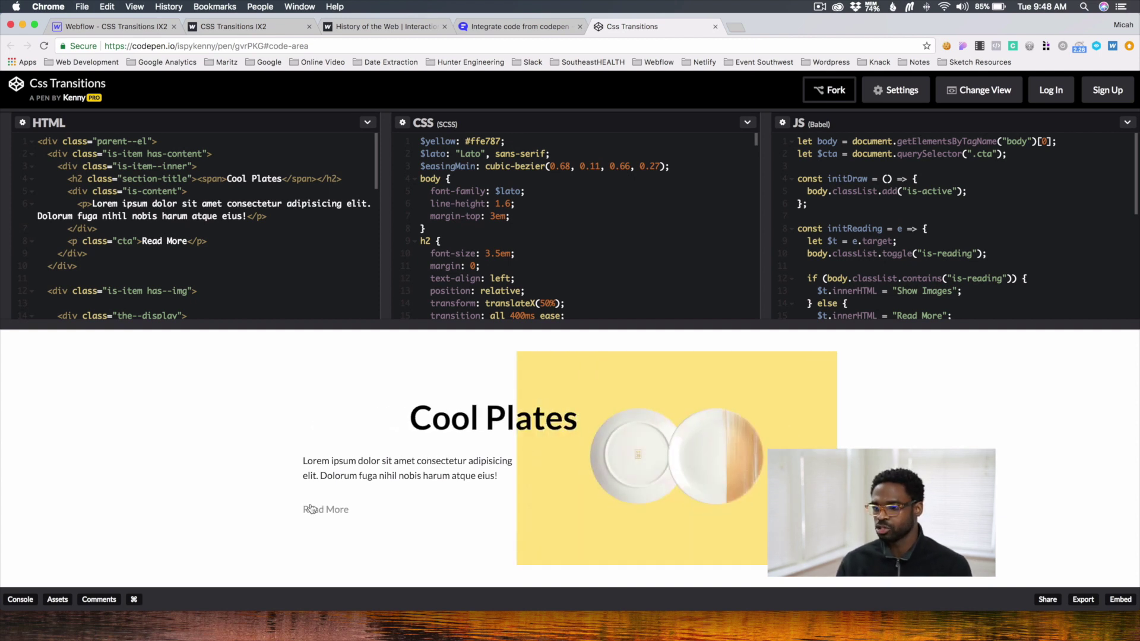
{"action": "left_click", "coordinate": [310, 508]}
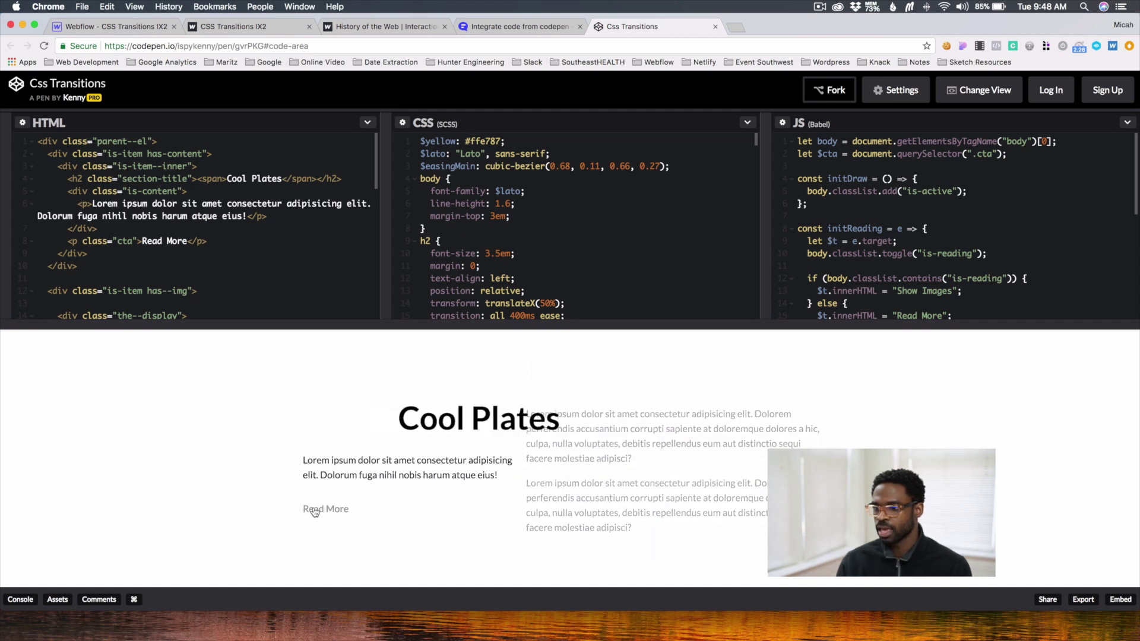
{"action": "left_click", "coordinate": [315, 509]}
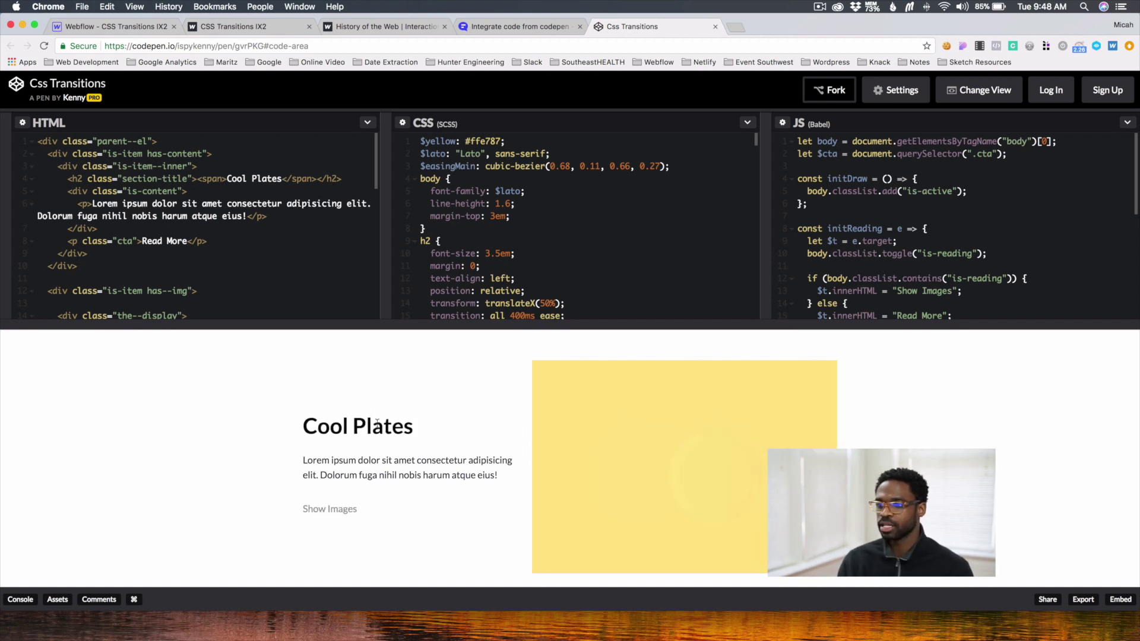
{"action": "left_click", "coordinate": [336, 511]}
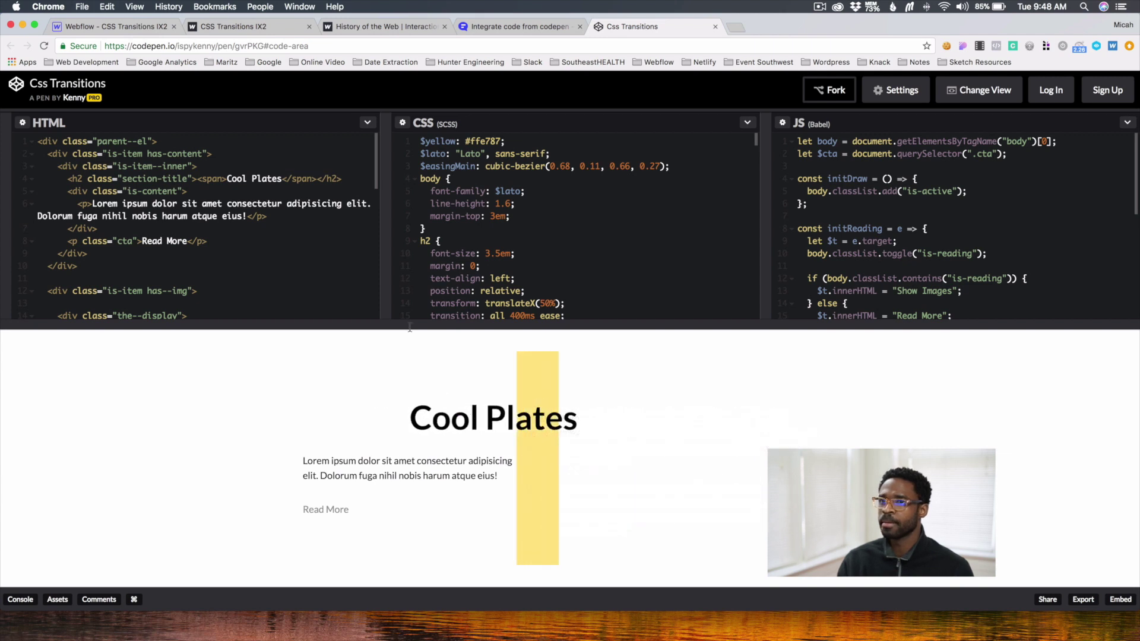
Switch to the published css-transitions-ix2.webflow.io page and play its Read More and Show Images transitions twice
{"action": "left_click", "coordinate": [237, 26]}
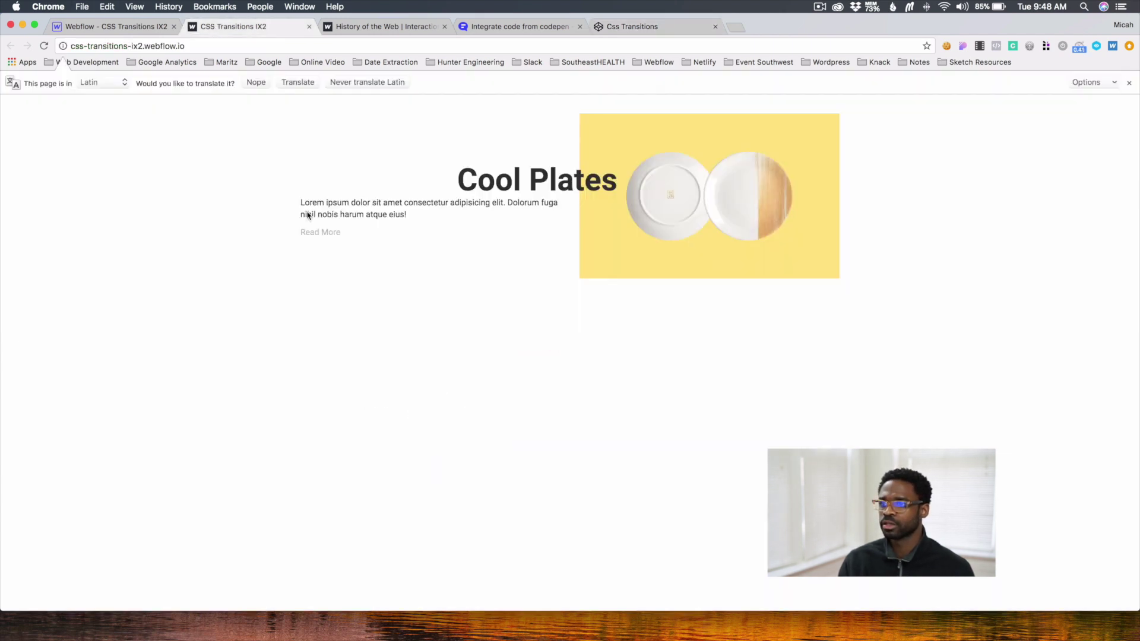
{"action": "left_click", "coordinate": [315, 235]}
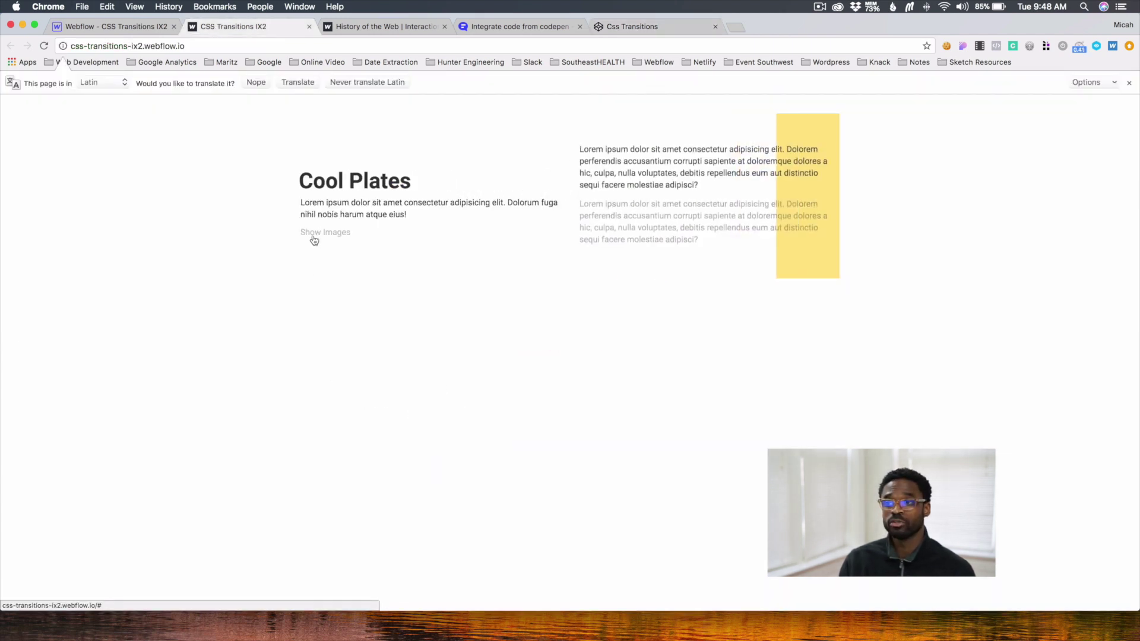
{"action": "left_click", "coordinate": [314, 235]}
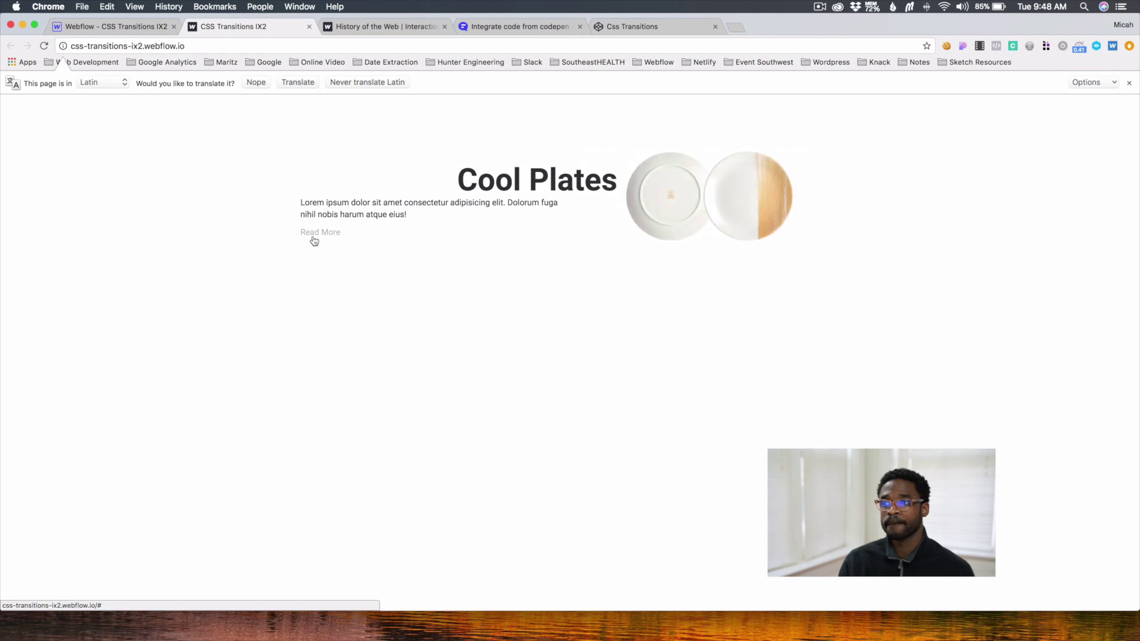
{"action": "left_click", "coordinate": [314, 235]}
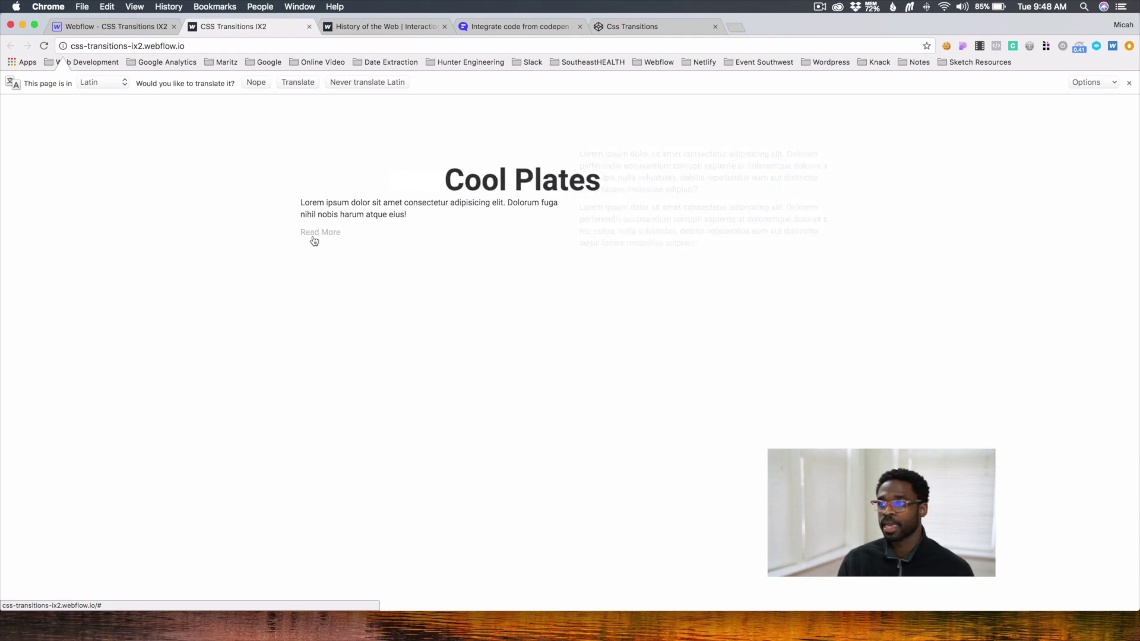
{"action": "left_click", "coordinate": [314, 237]}
Return to the Webflow Designer, leave the preview and show the style settings of the content-header heading
{"action": "left_click", "coordinate": [113, 26]}
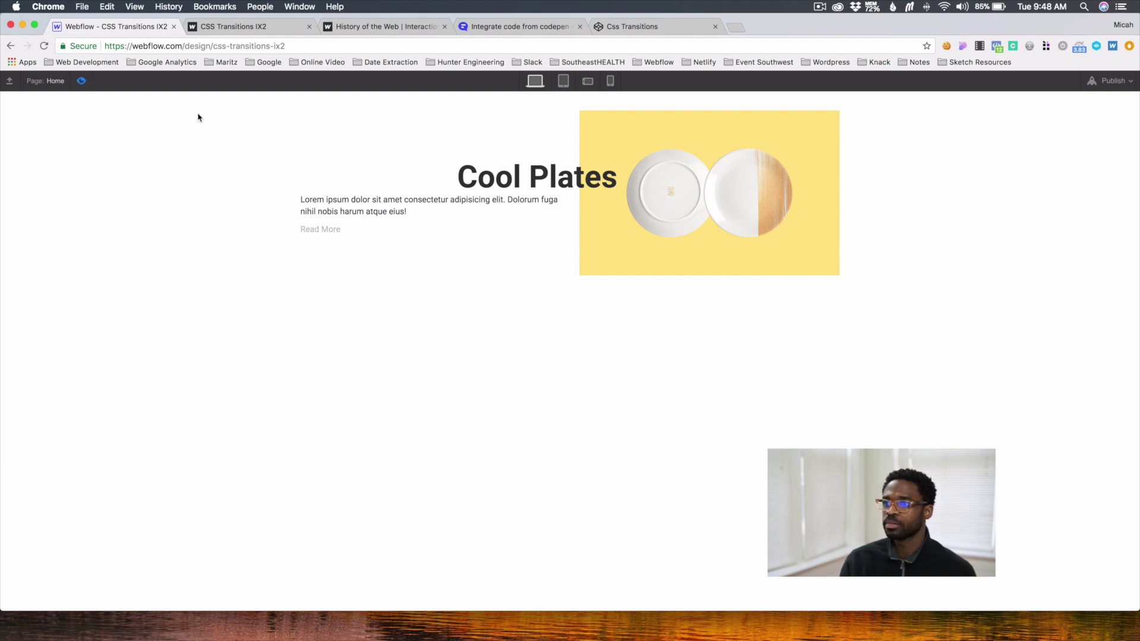
{"action": "key", "text": "super+shift+p"}
{"action": "left_click", "coordinate": [419, 177]}
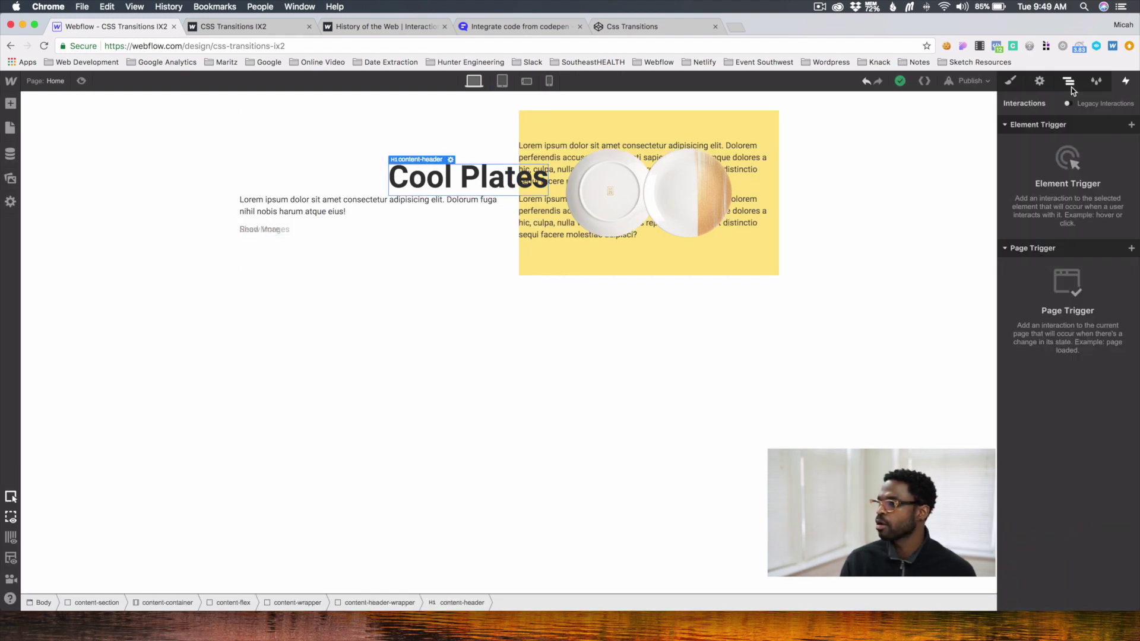
{"action": "key", "text": "s"}
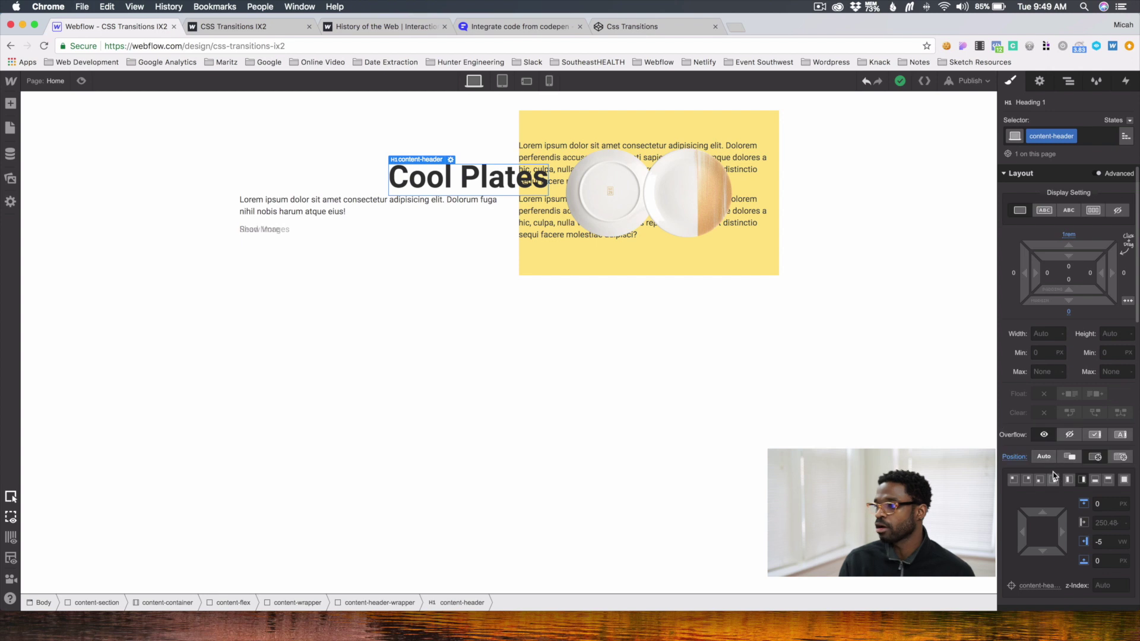